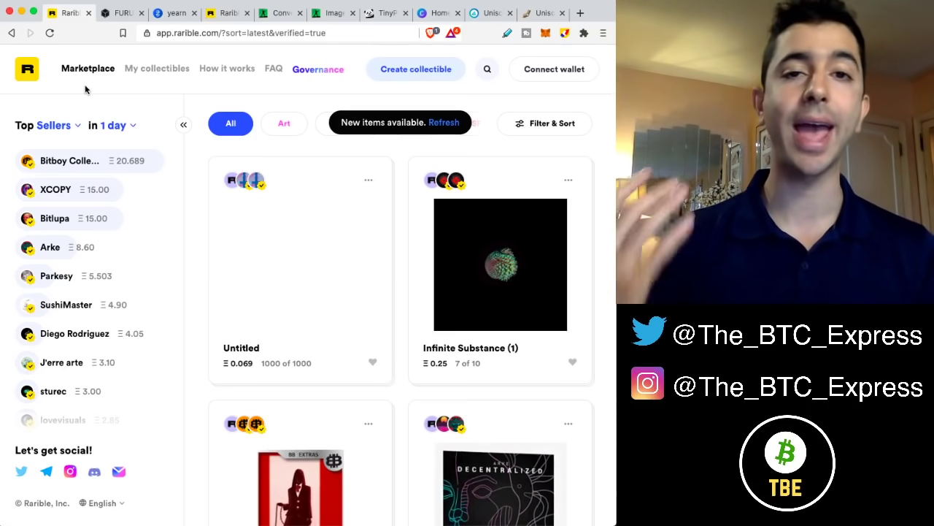
- View the Furucombo home page, then read the Vaults, Zap and Earn descriptions on yearn.finance
{"action": "left_click", "coordinate": [119, 14]}
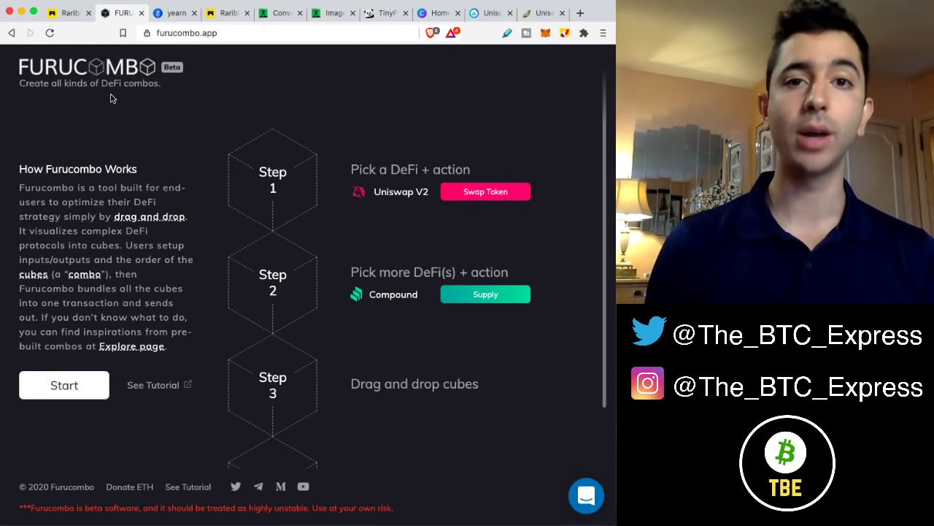
{"action": "left_click", "coordinate": [167, 17]}
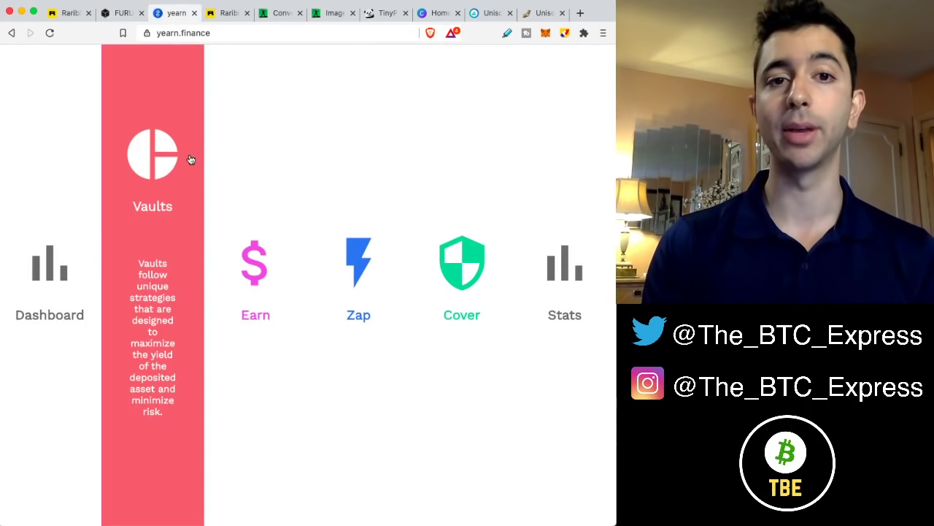
{"action": "mouse_move", "coordinate": [364, 146]}
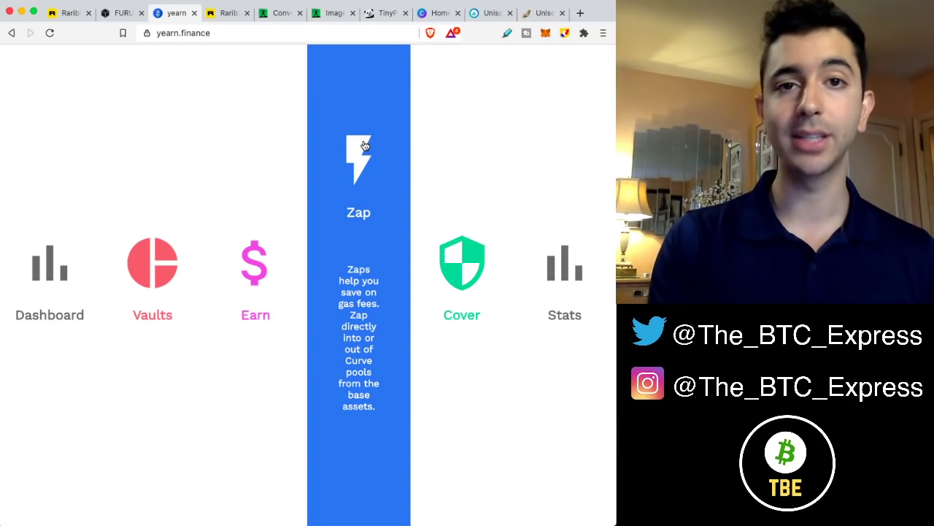
{"action": "mouse_move", "coordinate": [255, 202]}
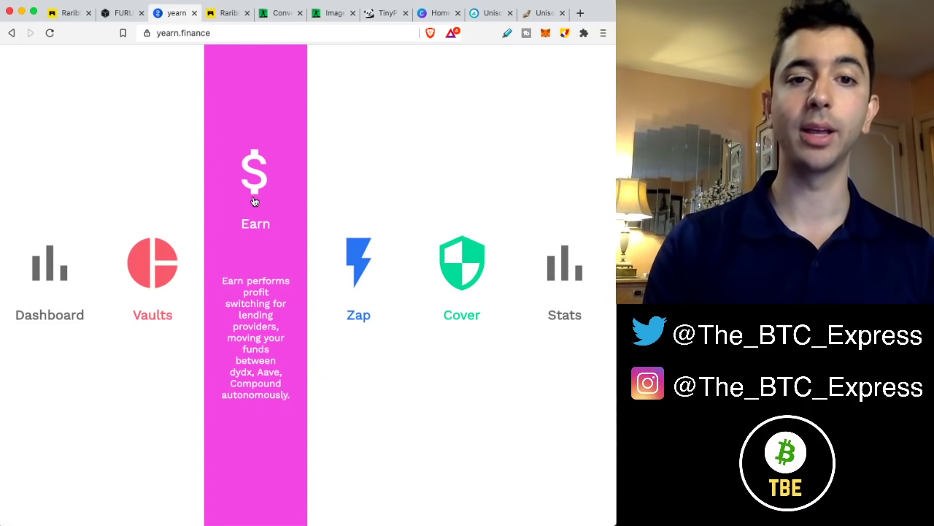
{"action": "mouse_move", "coordinate": [120, 73]}
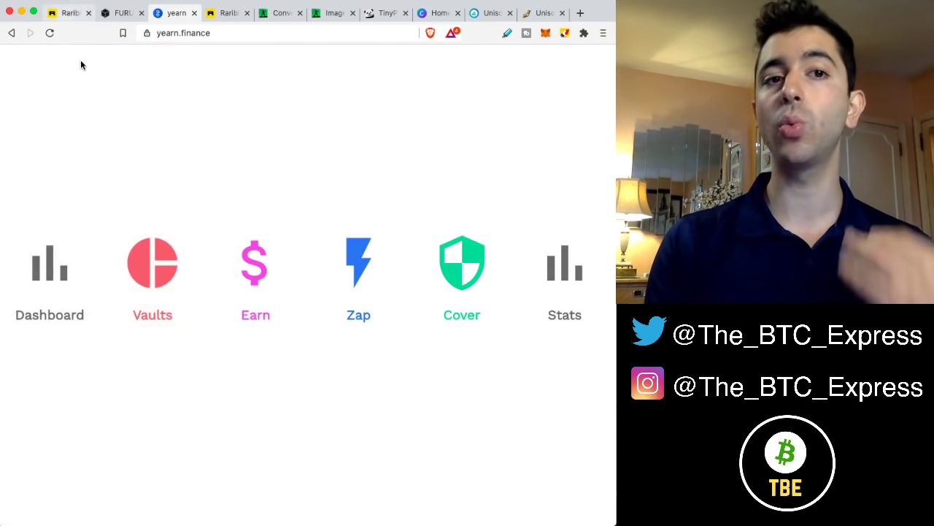
- Switch to Rarible and connect the MetaMask wallet with Account 1, granting the site permission to view its address
{"action": "key", "text": "super+1"}
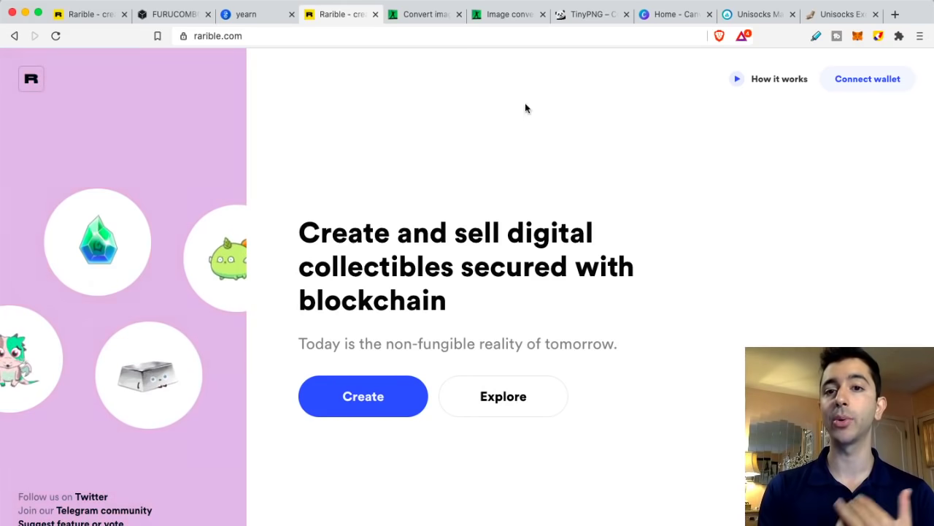
{"action": "left_click", "coordinate": [852, 80]}
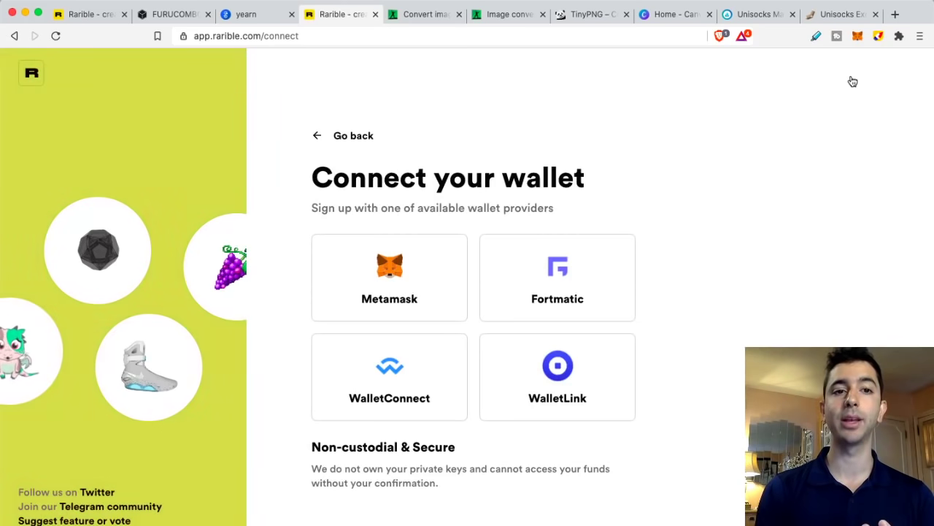
{"action": "left_click", "coordinate": [376, 297]}
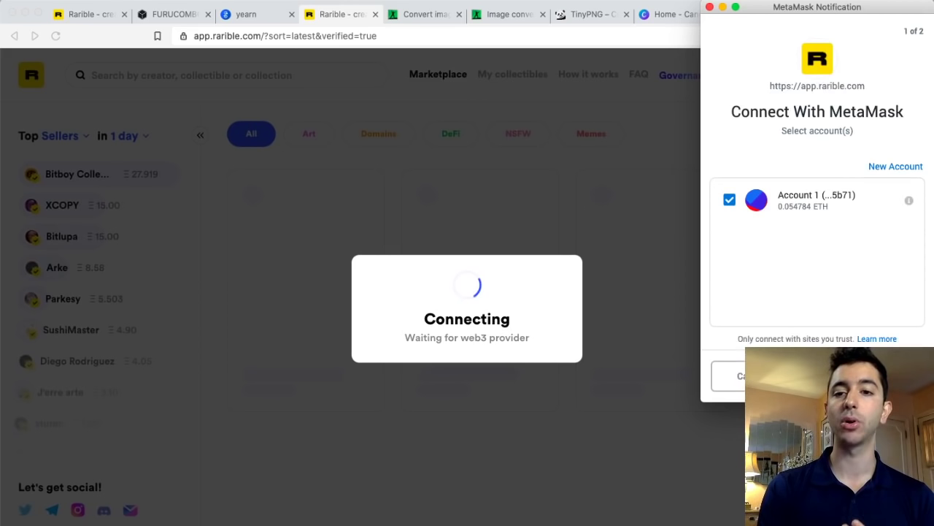
{"action": "left_click", "coordinate": [869, 376]}
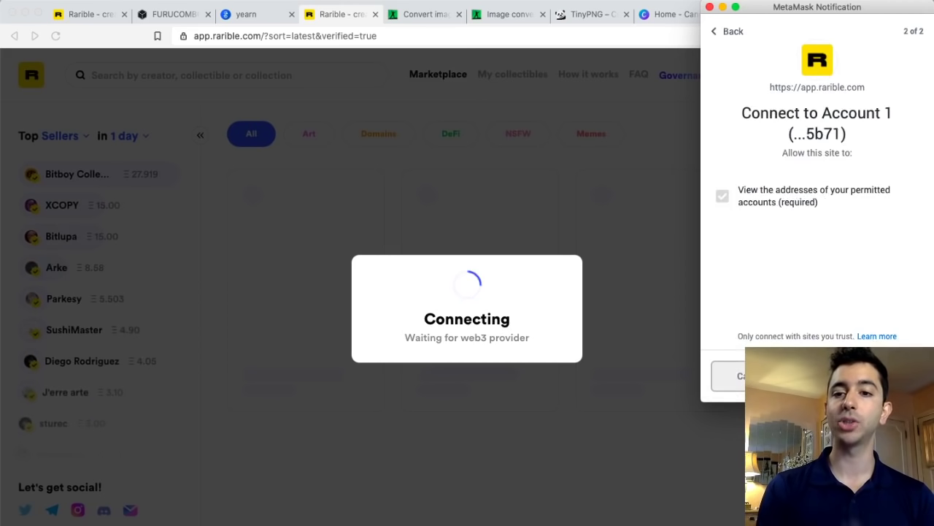
{"action": "left_click", "coordinate": [869, 376]}
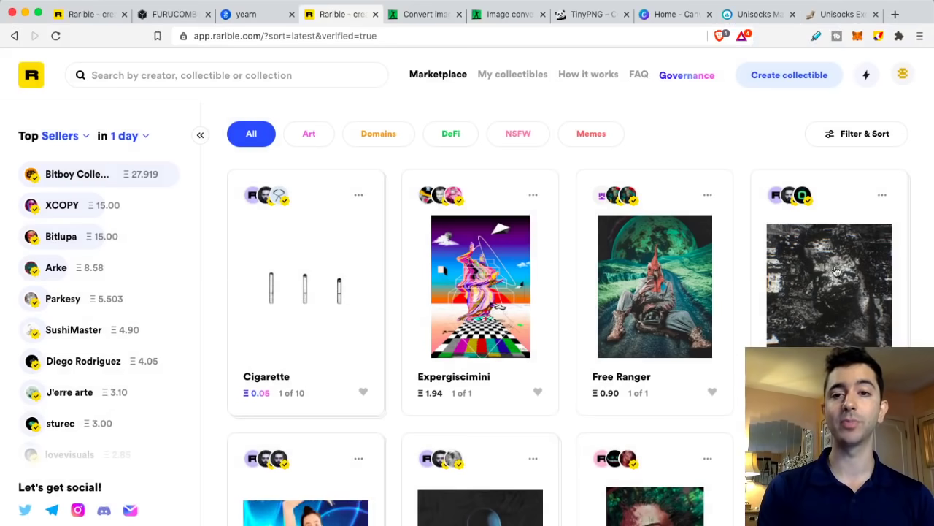
- Start a new Multiple collectible on Rarible from scratch, discarding the saved progress
{"action": "left_click", "coordinate": [778, 84]}
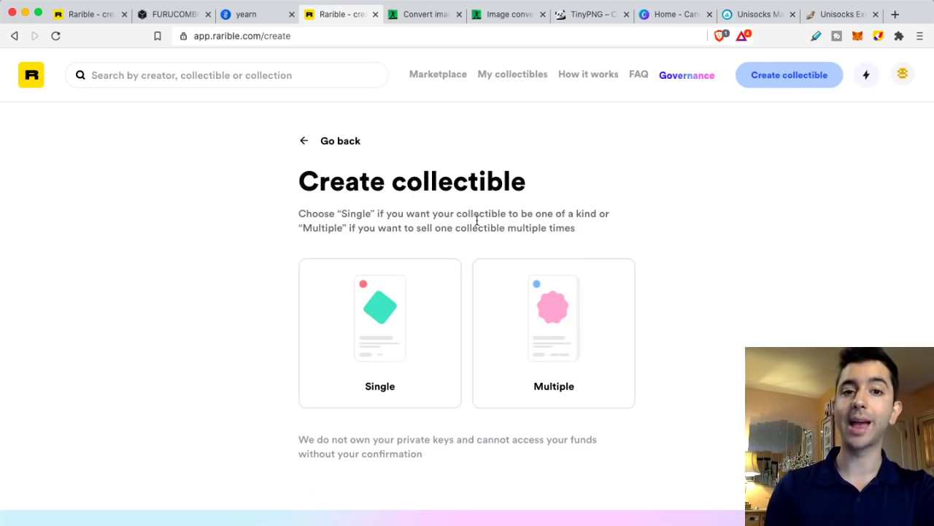
{"action": "left_click", "coordinate": [537, 310]}
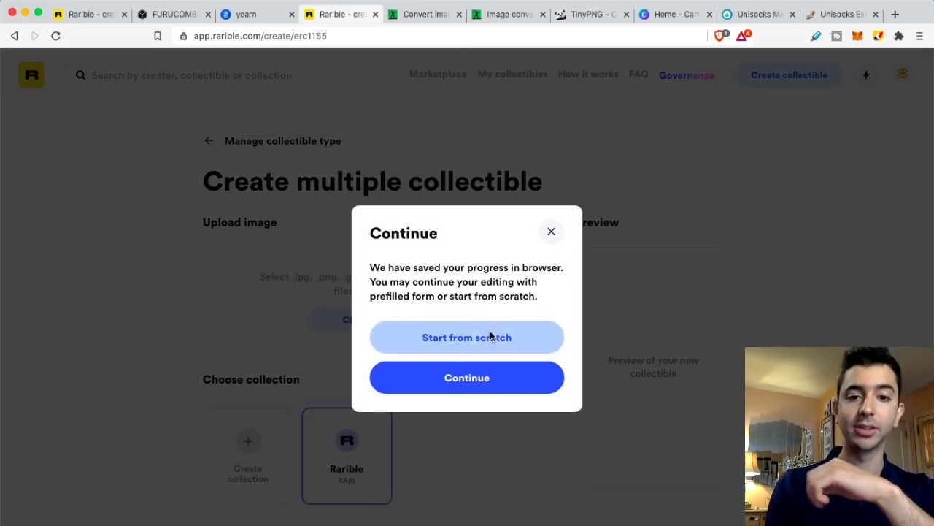
{"action": "left_click", "coordinate": [490, 336]}
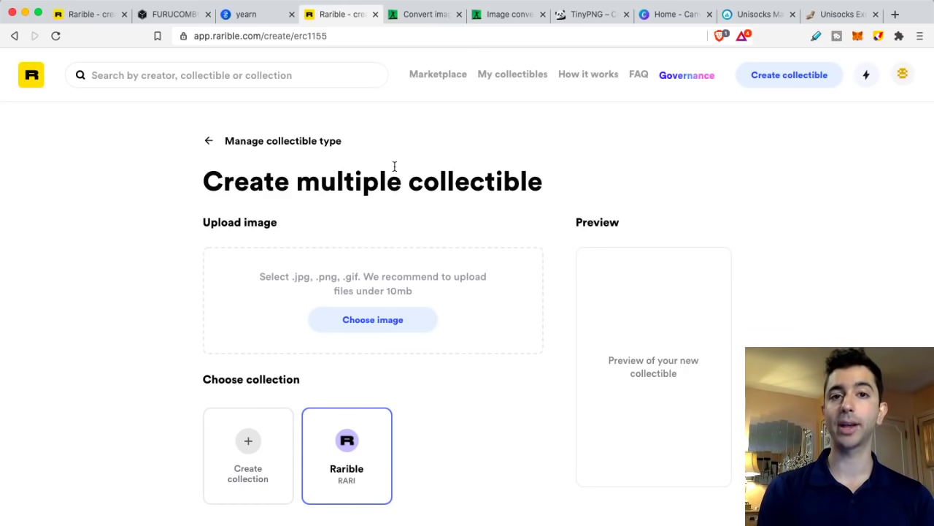
{"action": "left_click", "coordinate": [363, 334]}
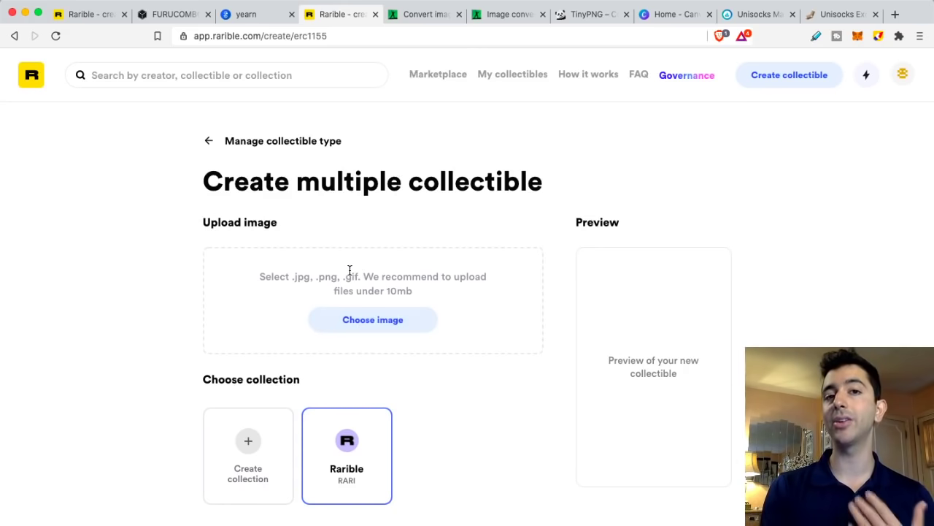
- Switch to Online-Convert's JPEG converter, upload PNG.png from the NFT ART folder and convert it to JPG
{"action": "left_click", "coordinate": [410, 16]}
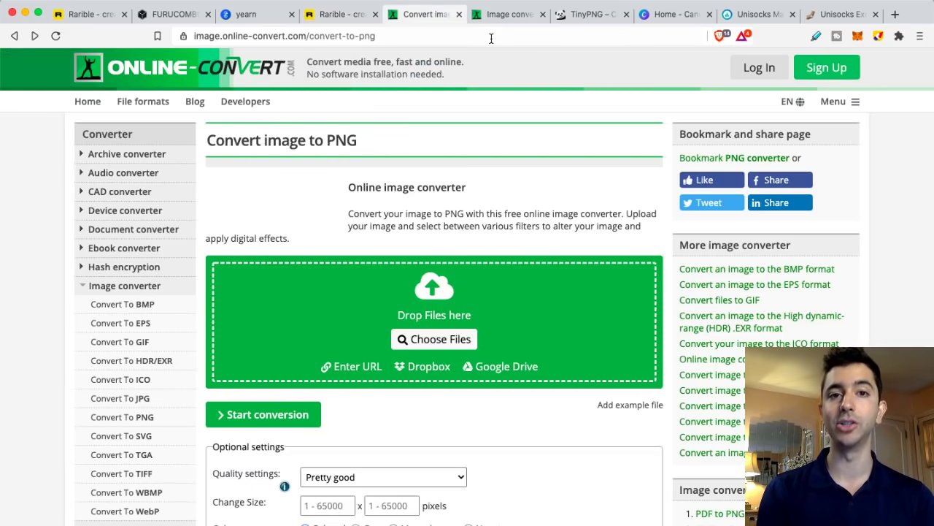
{"action": "left_click", "coordinate": [492, 20]}
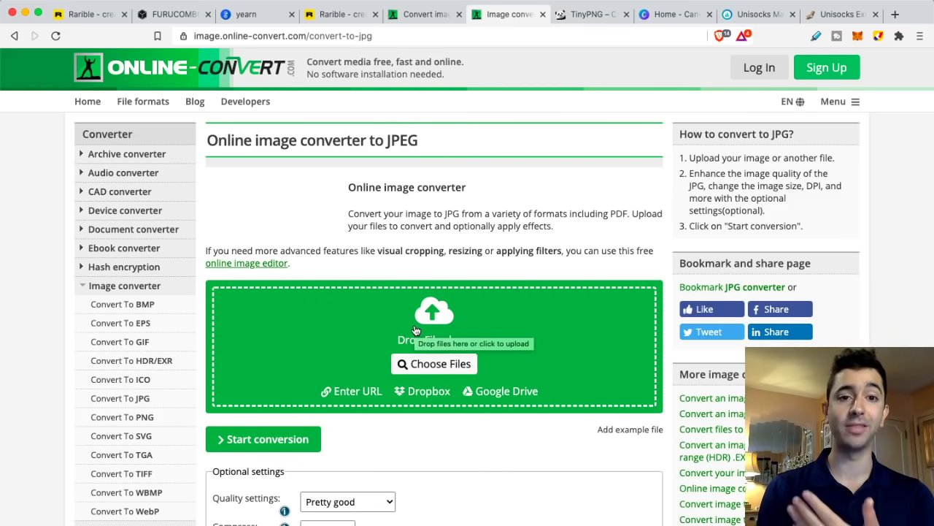
{"action": "left_click", "coordinate": [420, 365]}
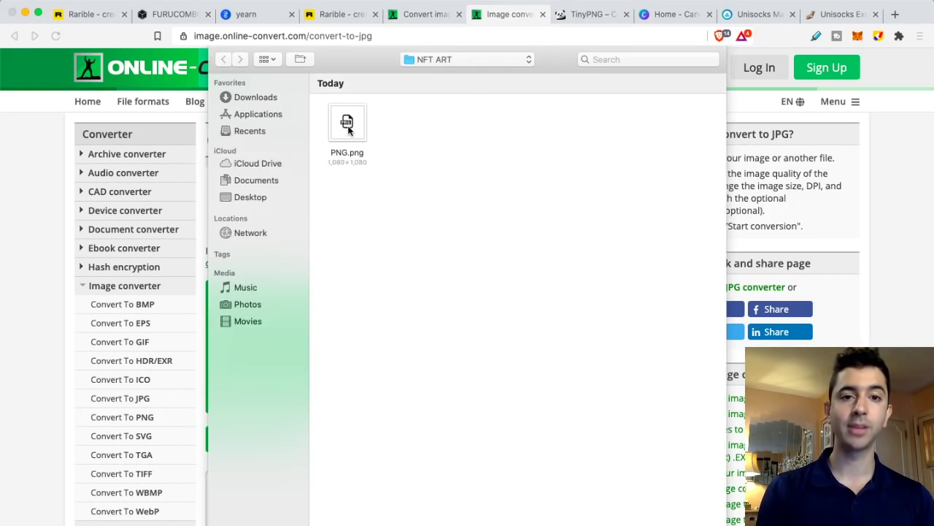
{"action": "left_click", "coordinate": [347, 126]}
{"action": "key", "text": "Return"}
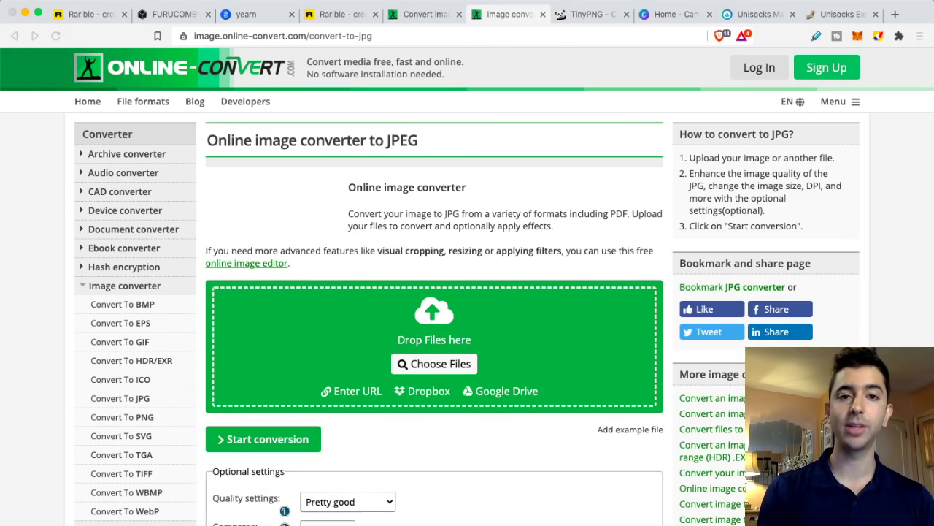
{"action": "scroll", "coordinate": [438, 292], "scroll_direction": "down", "scroll_amount": 2}
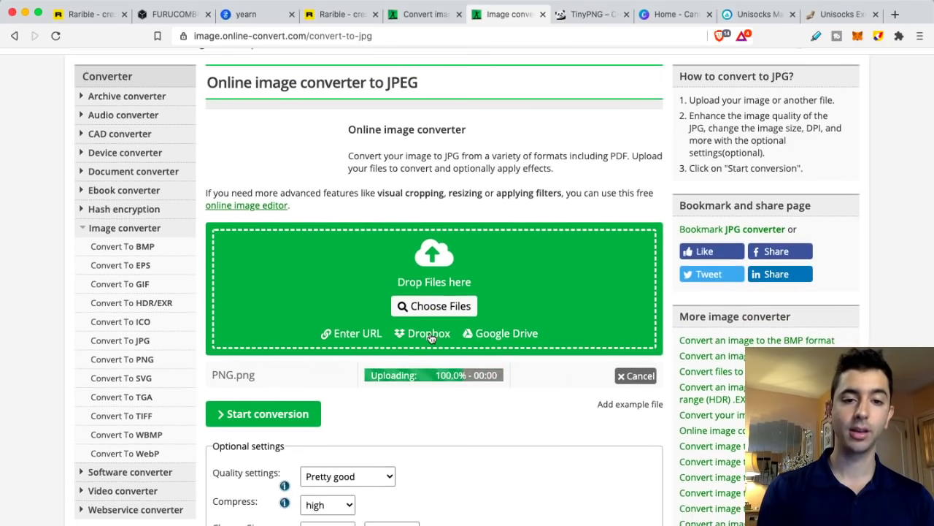
{"action": "left_click", "coordinate": [290, 416]}
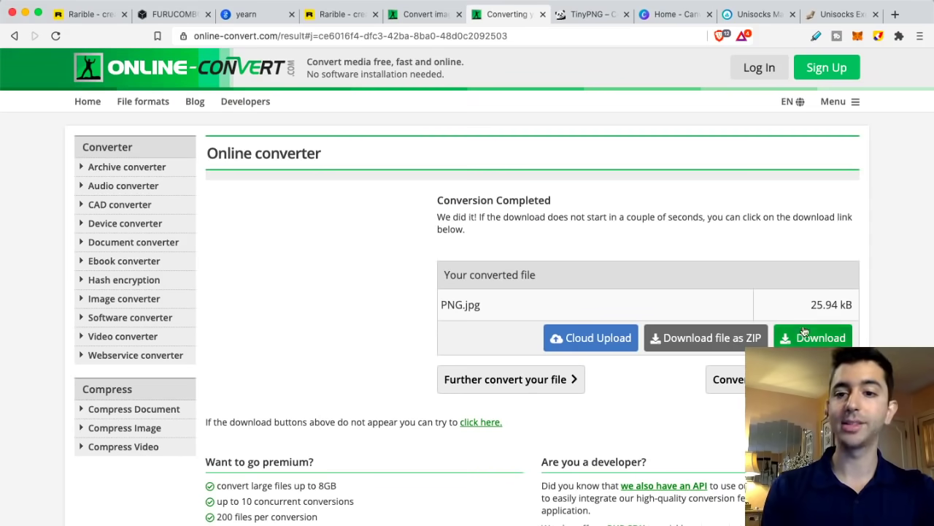
- Download the converted image as "PNG jpg" into the NFT ART folder and dismiss the multiple-downloads permission request
{"action": "left_click", "coordinate": [803, 337]}
{"action": "left_click", "coordinate": [466, 62]}
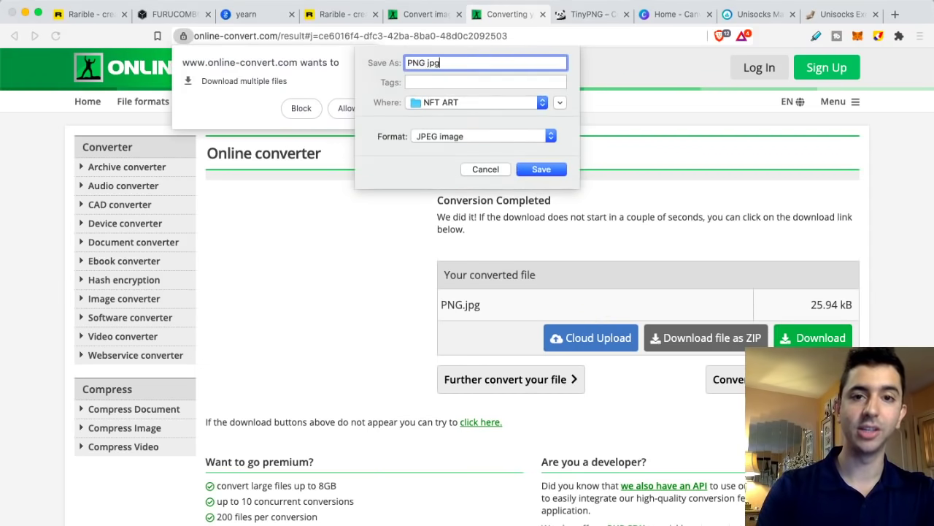
{"action": "left_click", "coordinate": [542, 169]}
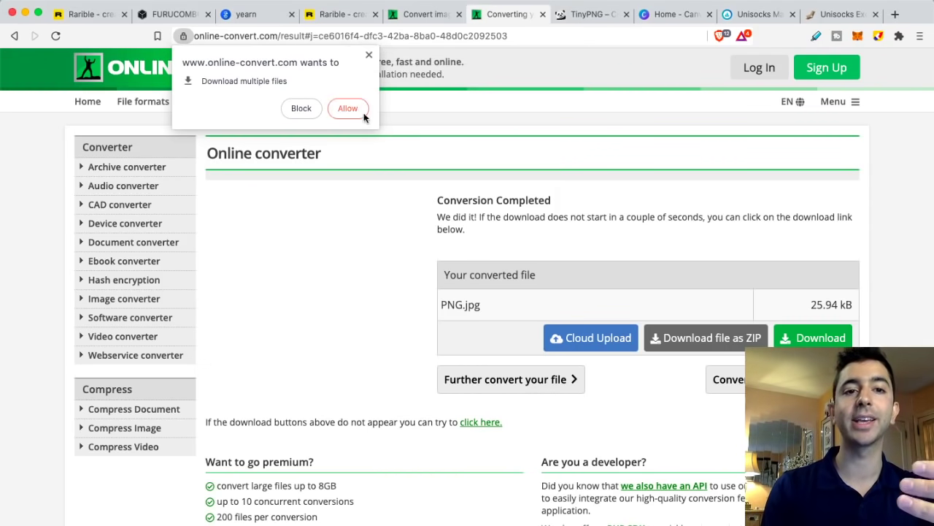
{"action": "left_click", "coordinate": [368, 56]}
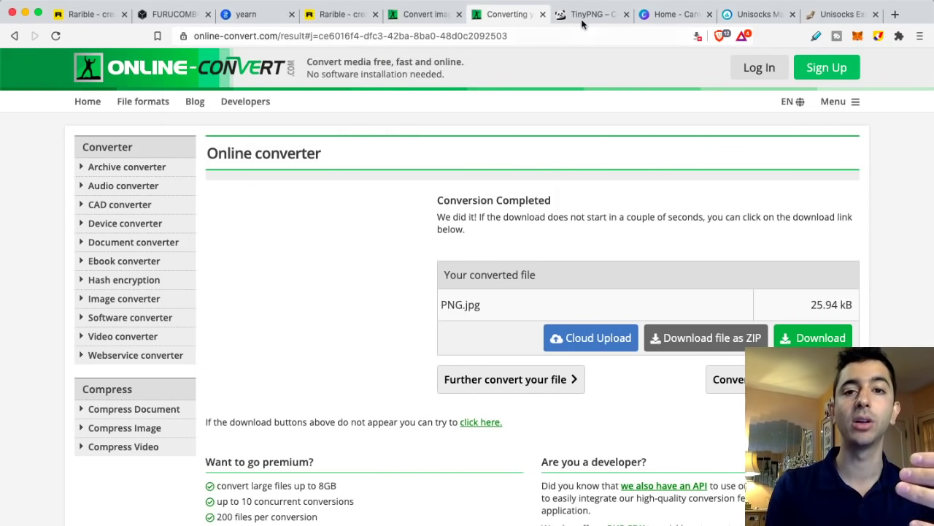
- Switch to TinyPNG, compress PNG jpg.jpg from the NFT ART folder, and call up its download without saving the file
{"action": "left_click", "coordinate": [314, 18]}
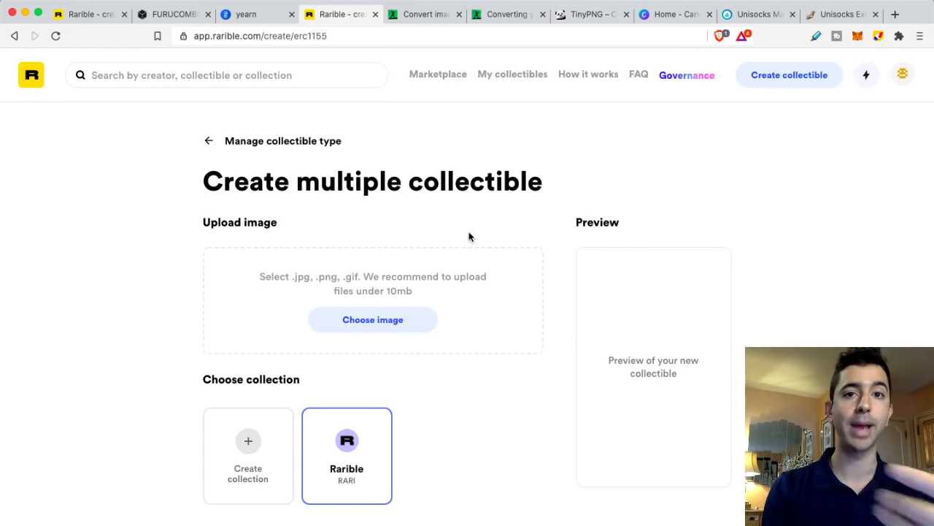
{"action": "left_click", "coordinate": [582, 25]}
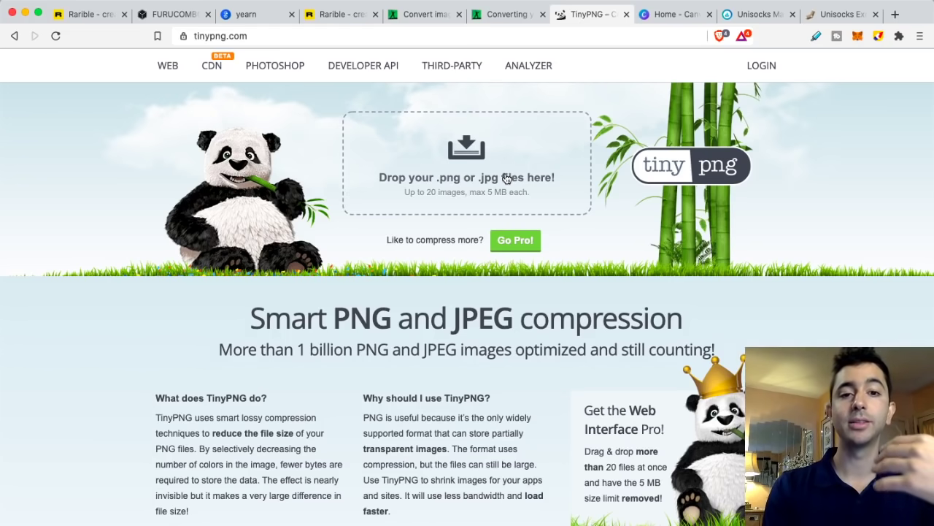
{"action": "left_click", "coordinate": [468, 174]}
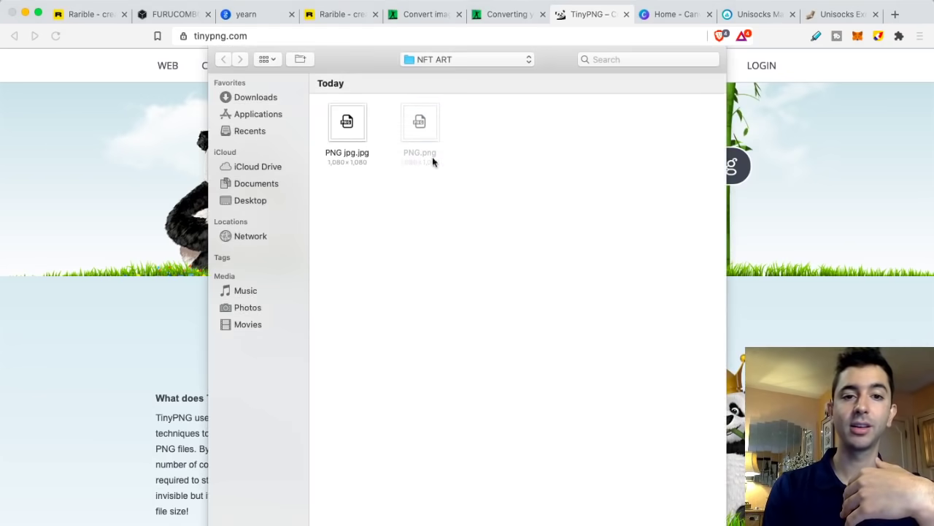
{"action": "key", "text": "Return"}
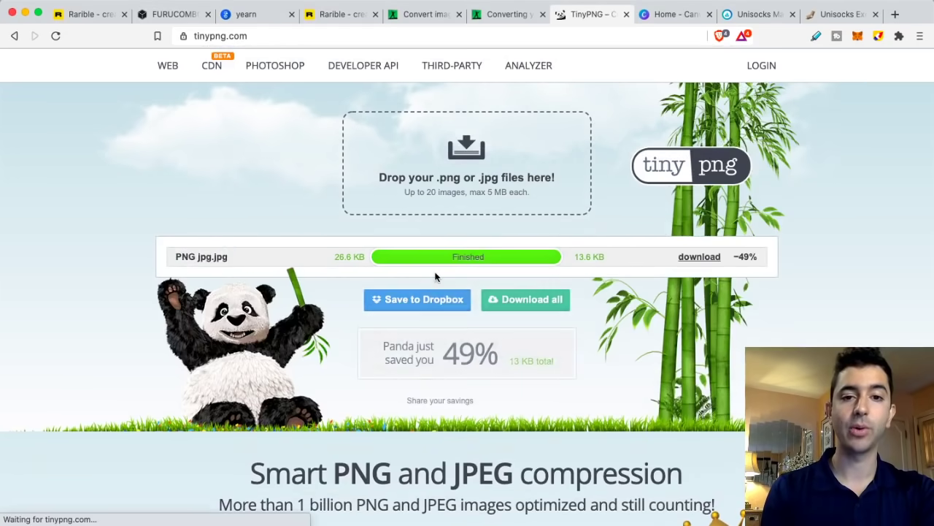
{"action": "left_click", "coordinate": [694, 259]}
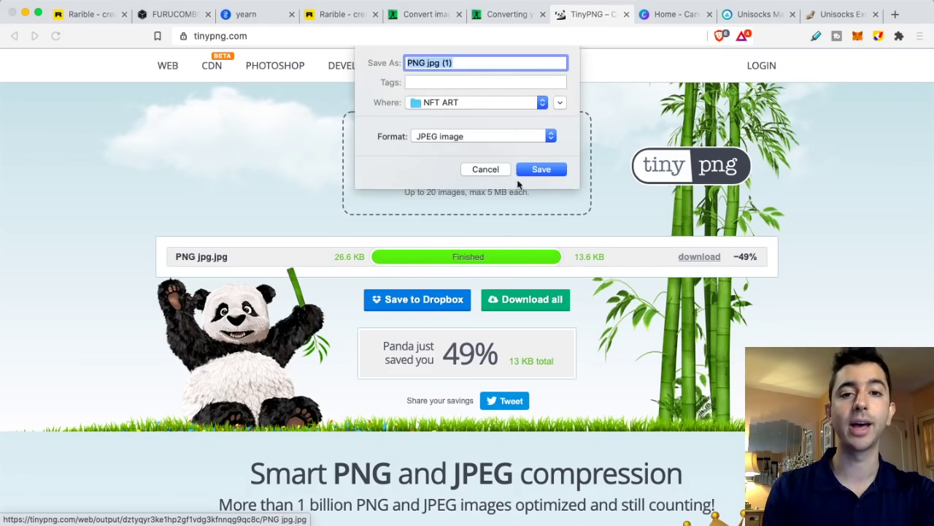
{"action": "left_click", "coordinate": [476, 167]}
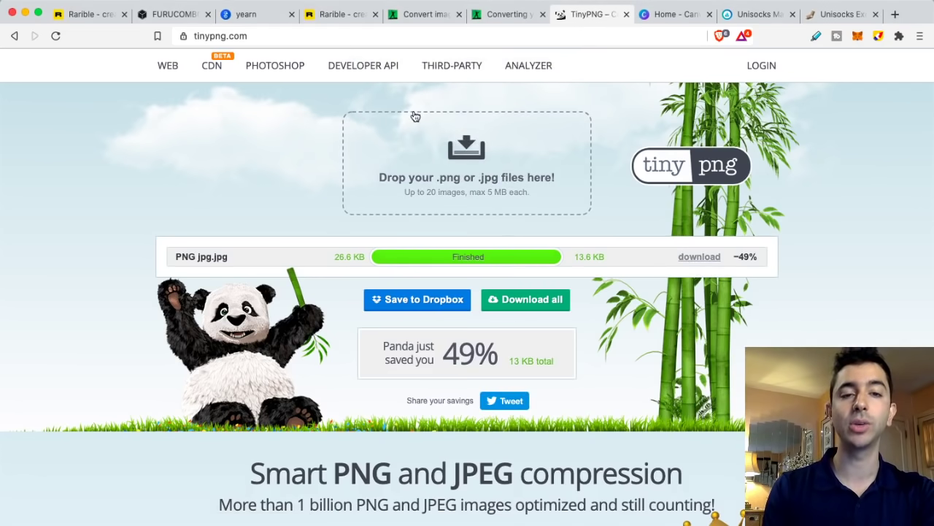
- Switch to Canva and create a blank Instagram Post design, finding the format by searching for "insta"
{"action": "left_click", "coordinate": [341, 16]}
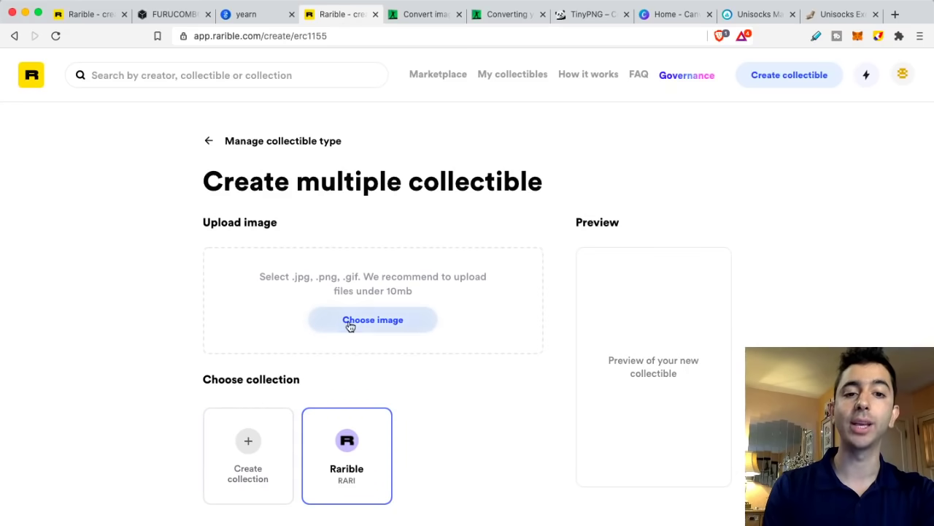
{"action": "left_click", "coordinate": [652, 16]}
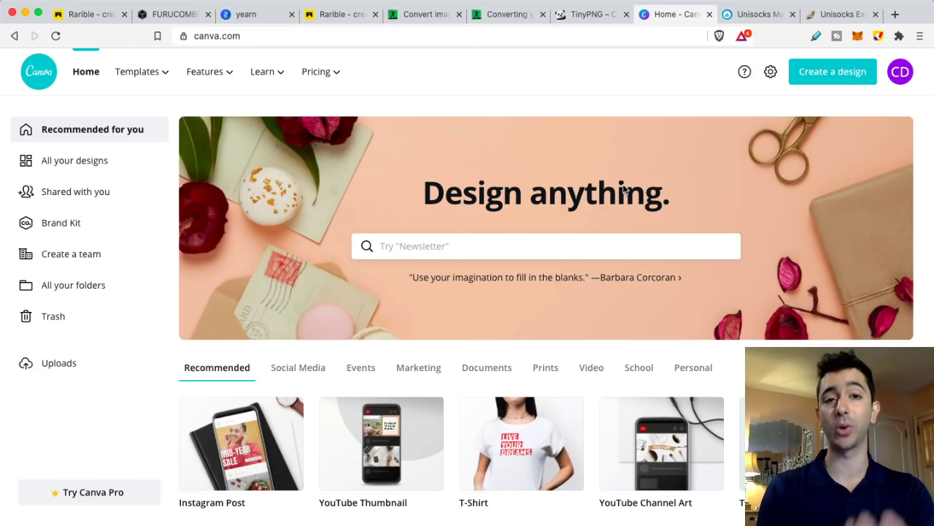
{"action": "left_click", "coordinate": [834, 77]}
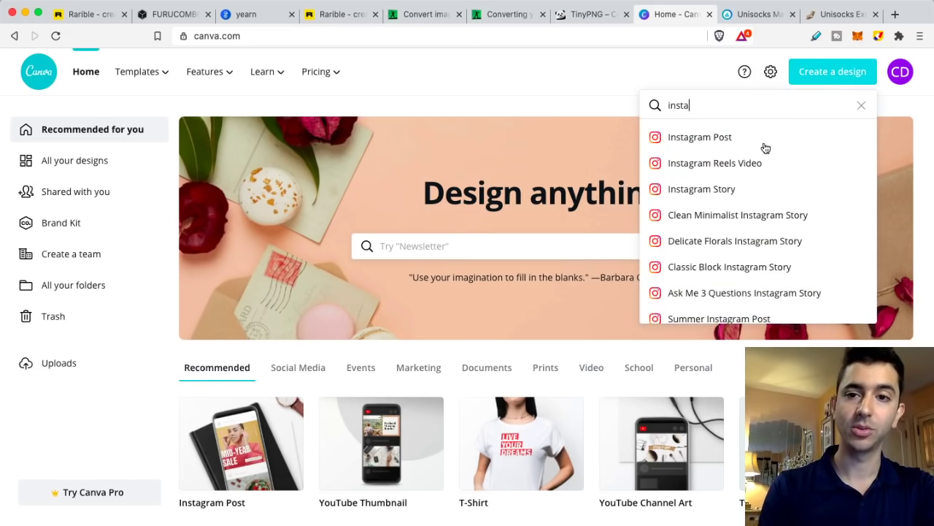
{"action": "left_click", "coordinate": [728, 142]}
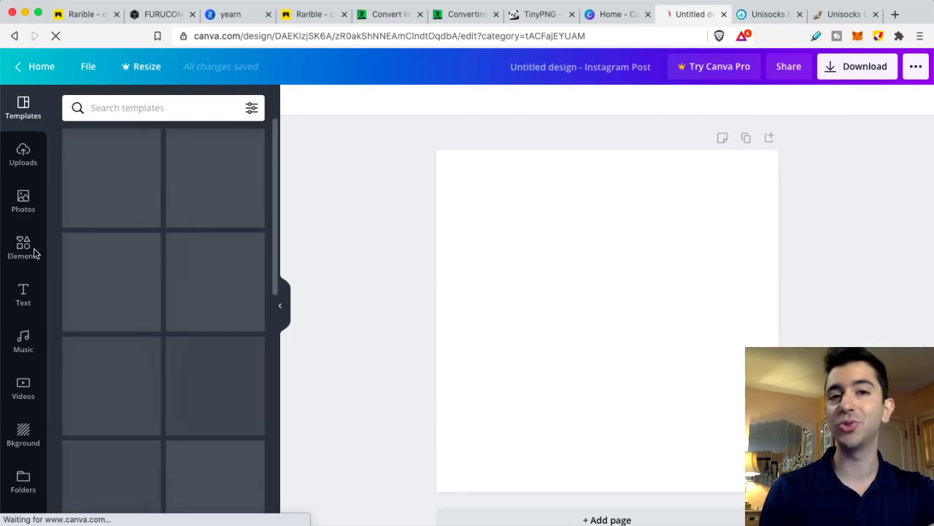
- Search the elements for "dog", add the pug illustration to the blank page and enlarge it in the lower part
{"action": "left_click", "coordinate": [24, 248]}
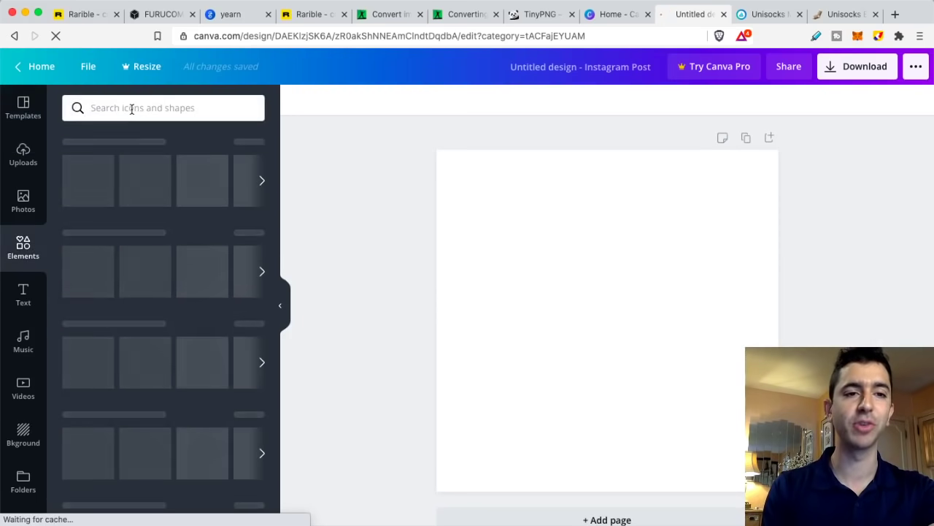
{"action": "left_click", "coordinate": [132, 107]}
{"action": "type", "text": "dog"}
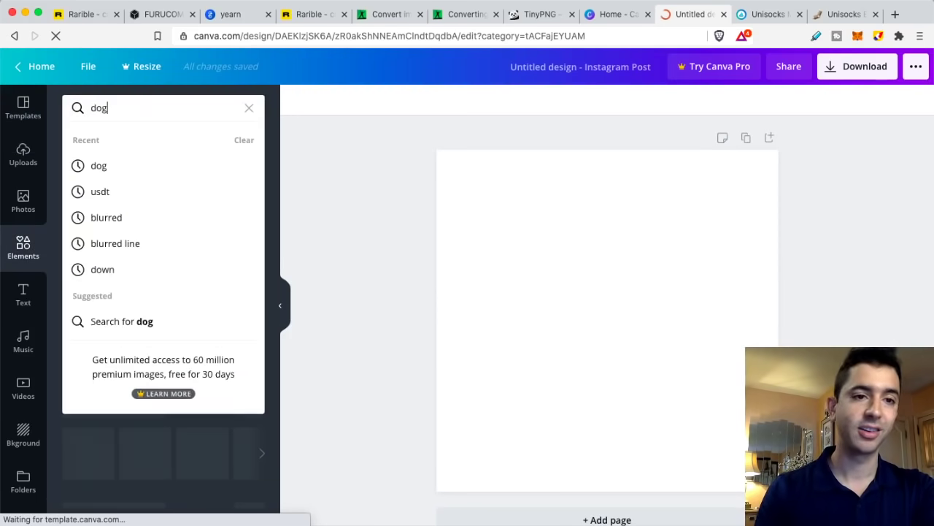
{"action": "key", "text": "Return"}
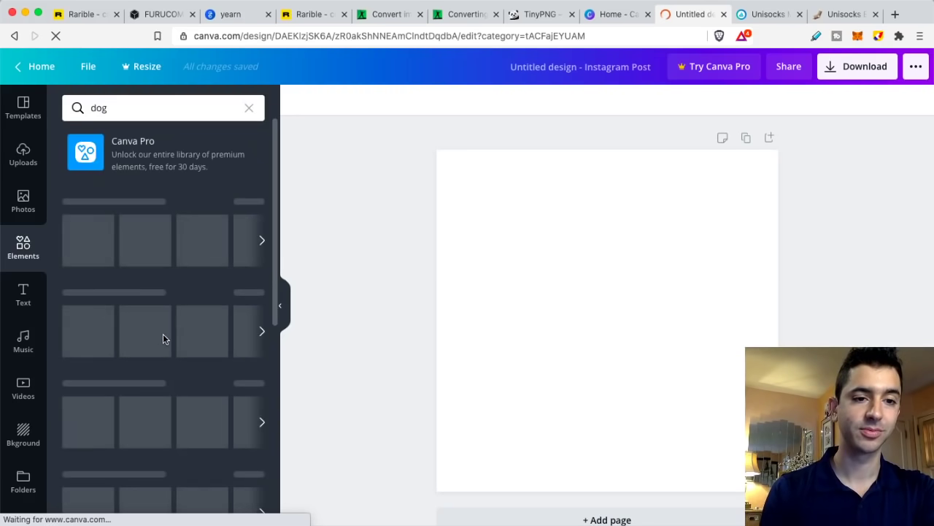
{"action": "scroll", "coordinate": [175, 322], "scroll_direction": "down", "scroll_amount": 1}
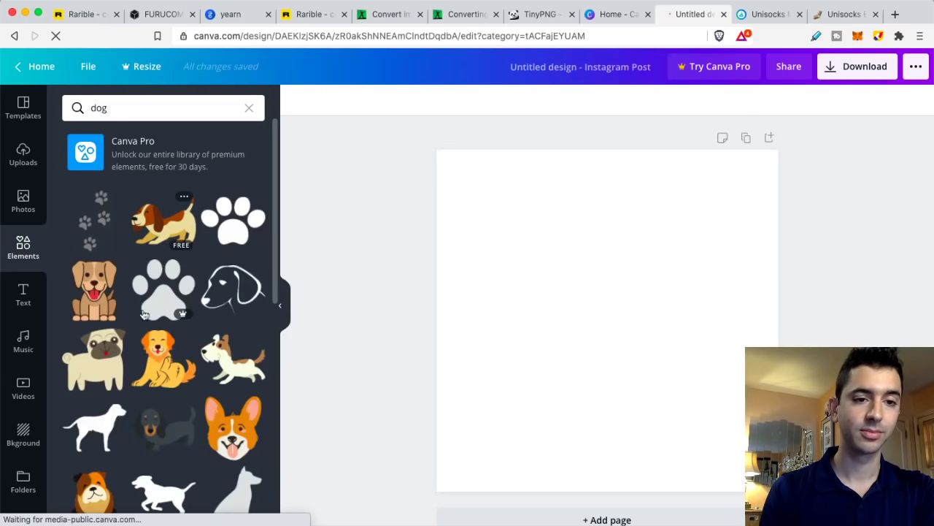
{"action": "left_click_drag", "start_coordinate": [541, 352], "coordinate": [561, 353]}
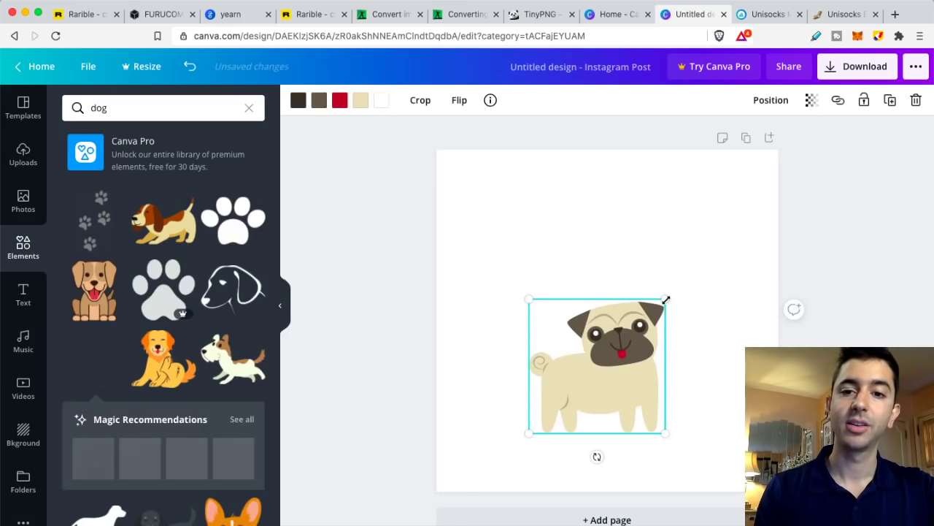
{"action": "left_click_drag", "start_coordinate": [667, 301], "coordinate": [735, 255]}
{"action": "left_click_drag", "start_coordinate": [641, 334], "coordinate": [633, 347]}
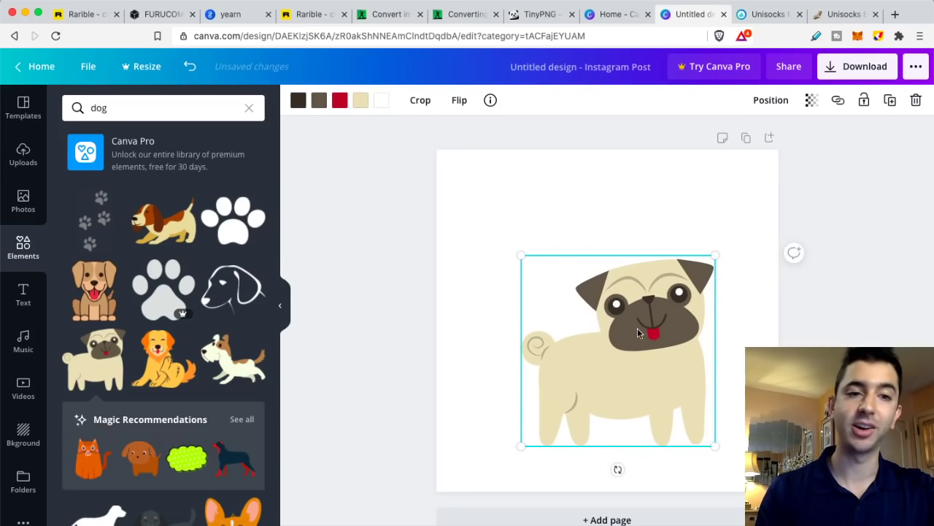
- Search the elements for "ethereum" and place the free dark Ethereum logo in the page's upper left area, clear of the pug
{"action": "left_click", "coordinate": [146, 109]}
{"action": "type", "text": "ether"}
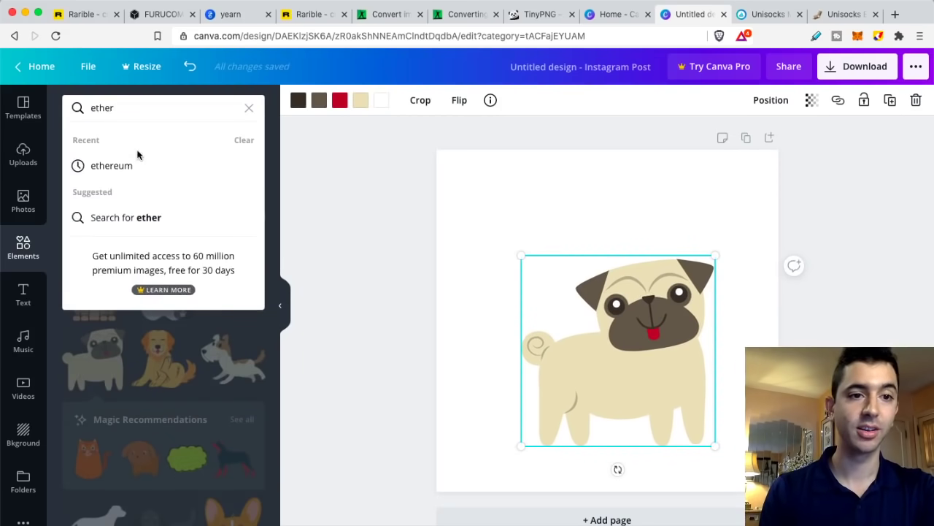
{"action": "left_click", "coordinate": [128, 168]}
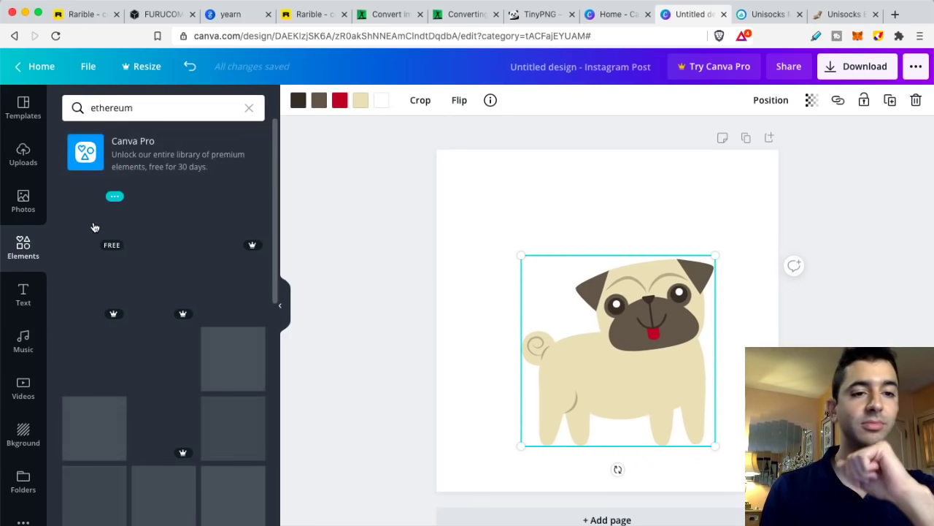
{"action": "left_click", "coordinate": [94, 227]}
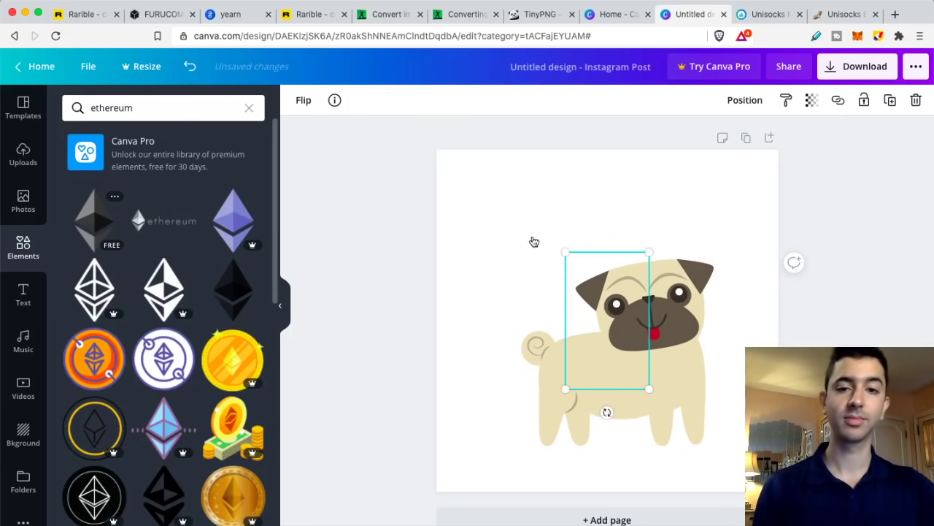
{"action": "left_click_drag", "start_coordinate": [597, 290], "coordinate": [486, 206]}
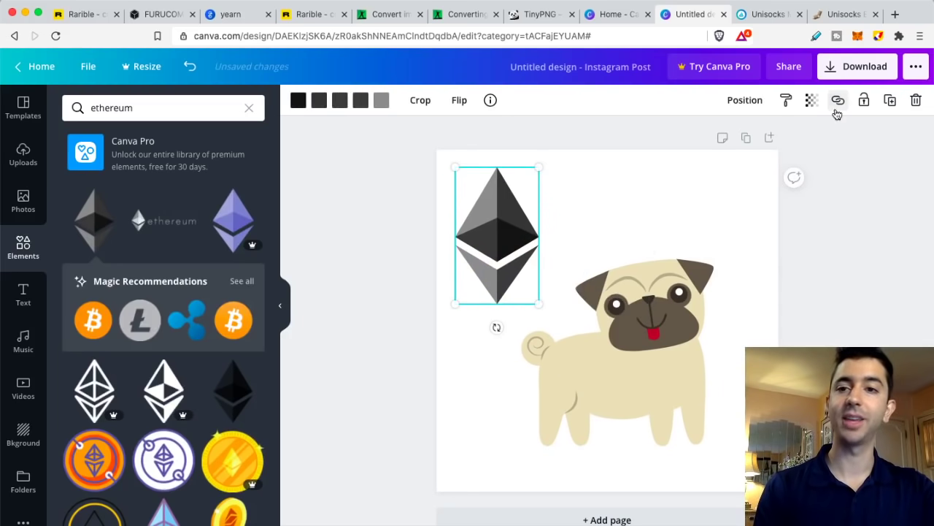
- Download the design as a PNG named CryptoDog into the NFT ART folder and dismiss the Canva Pro trial offer
{"action": "left_click", "coordinate": [861, 73]}
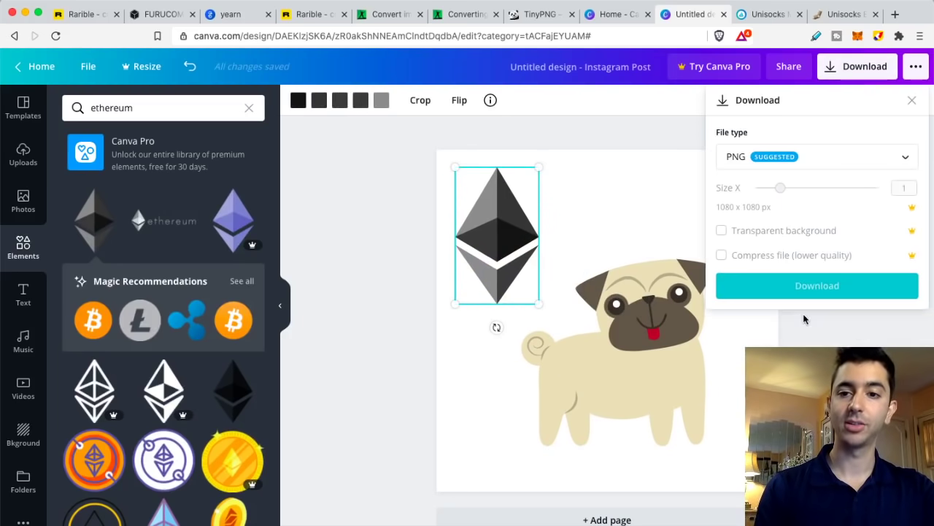
{"action": "left_click", "coordinate": [802, 287]}
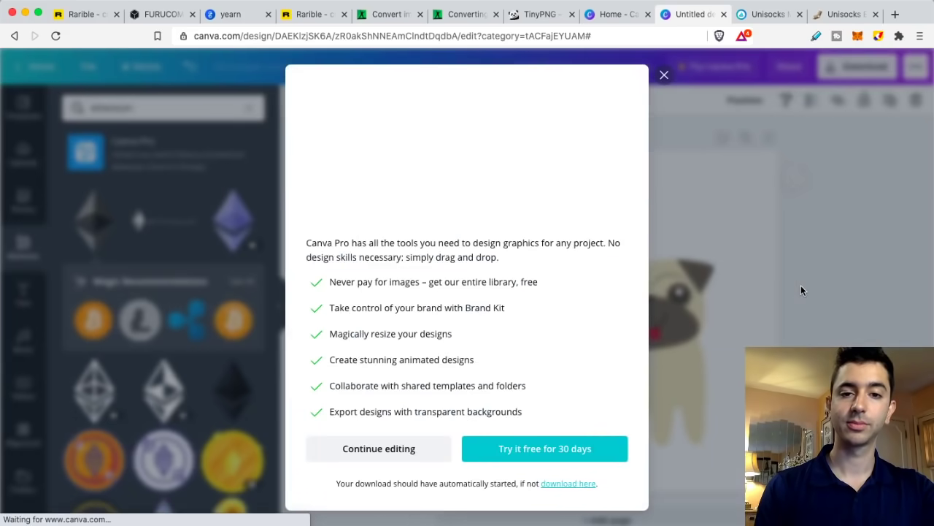
{"action": "type", "text": "Cr"}
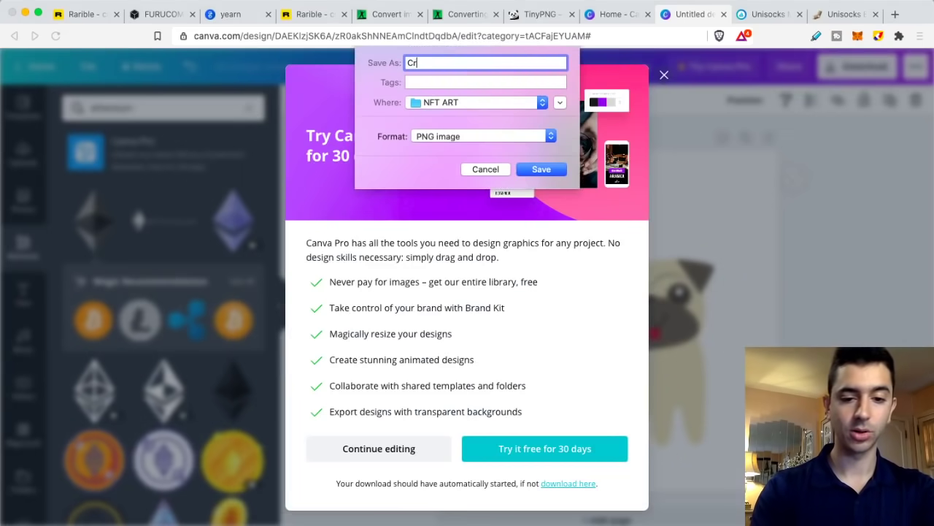
{"action": "type", "text": "ypto"}
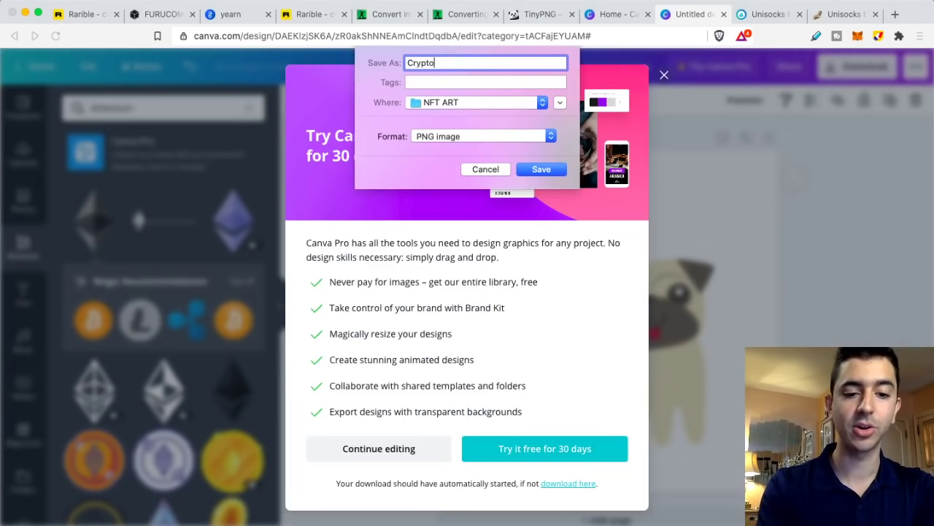
{"action": "type", "text": "Dog"}
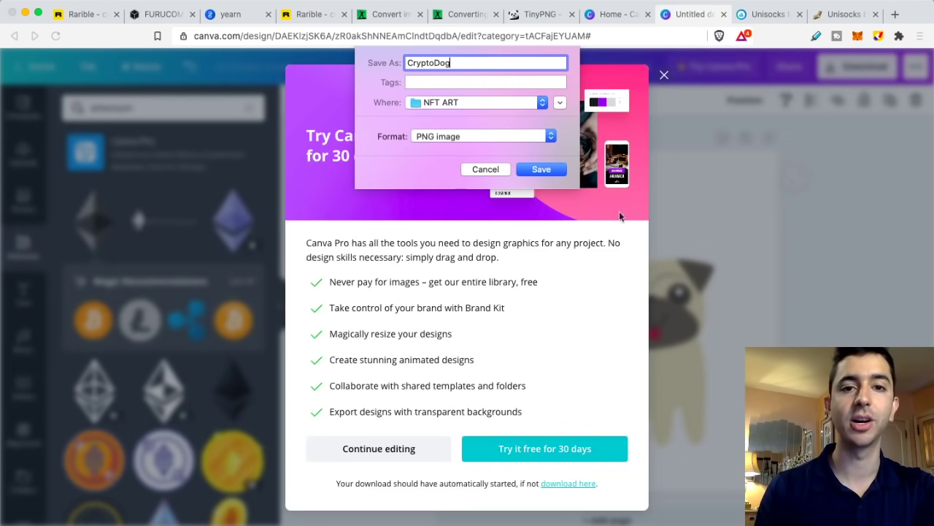
{"action": "left_click", "coordinate": [541, 169]}
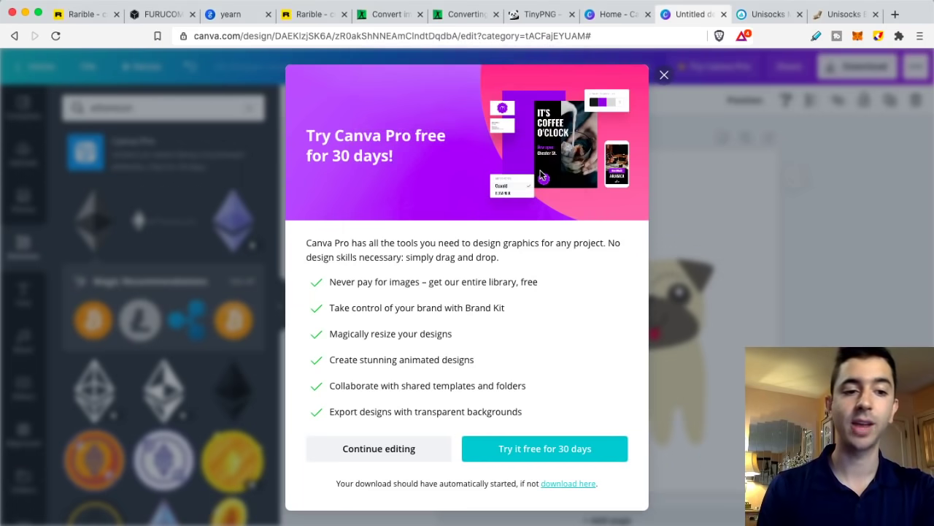
{"action": "left_click", "coordinate": [664, 77]}
- Switch to Rarible's multiple collectible form and upload CryptoDog.png from the NFT ART folder as its image
{"action": "left_click", "coordinate": [297, 18]}
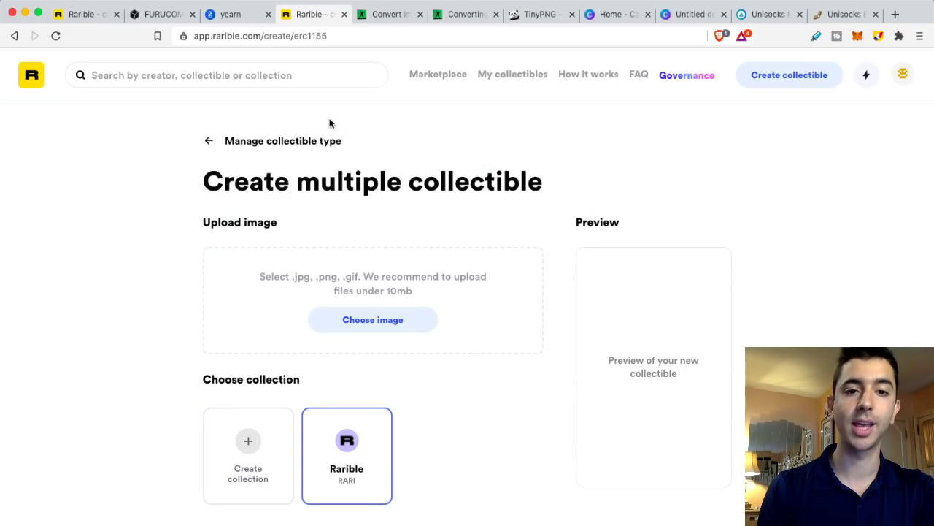
{"action": "left_click", "coordinate": [391, 328]}
{"action": "left_click", "coordinate": [358, 139]}
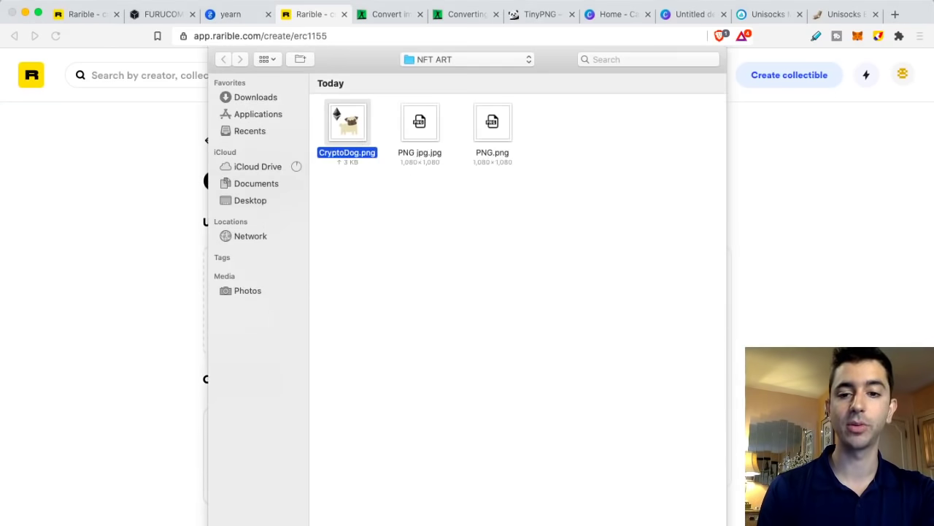
{"action": "key", "text": "Return"}
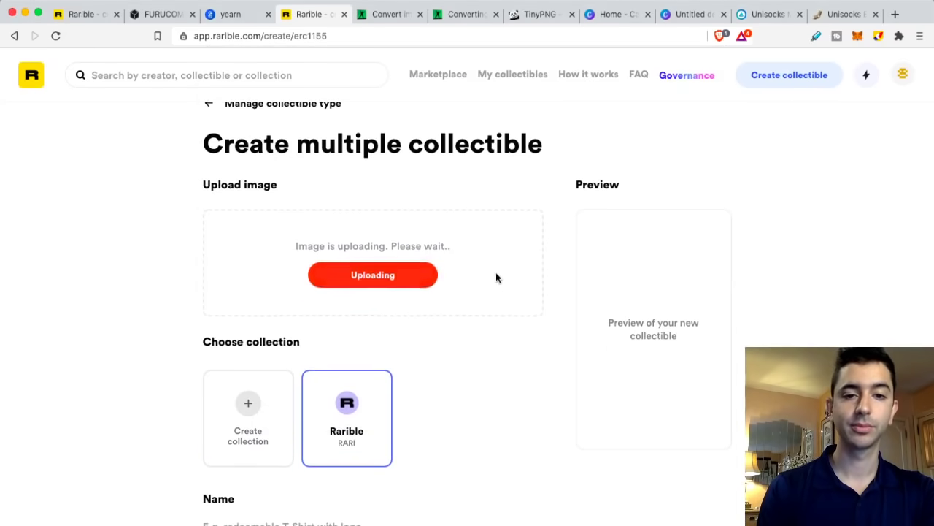
- Examine the form for creating a custom ERC1155 collection and dismiss it
{"action": "scroll", "coordinate": [495, 278], "scroll_direction": "down", "scroll_amount": 3}
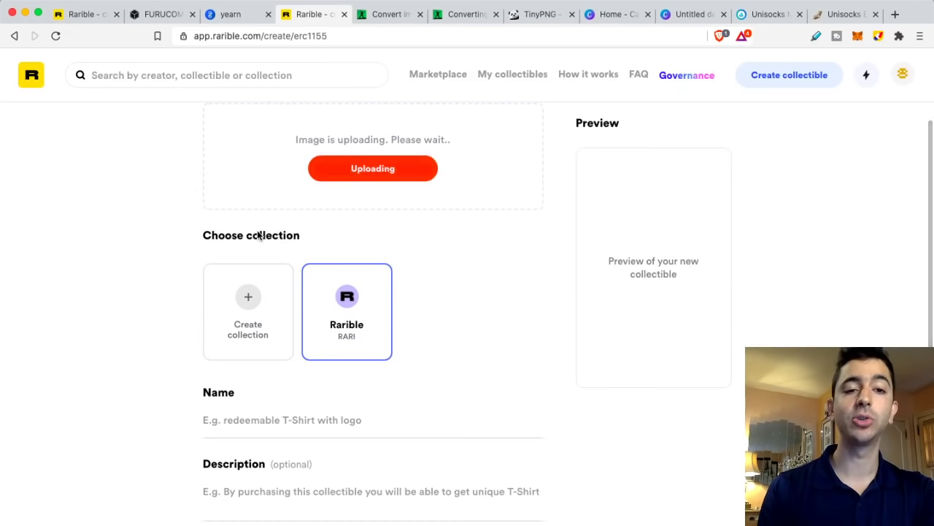
{"action": "left_click", "coordinate": [249, 309]}
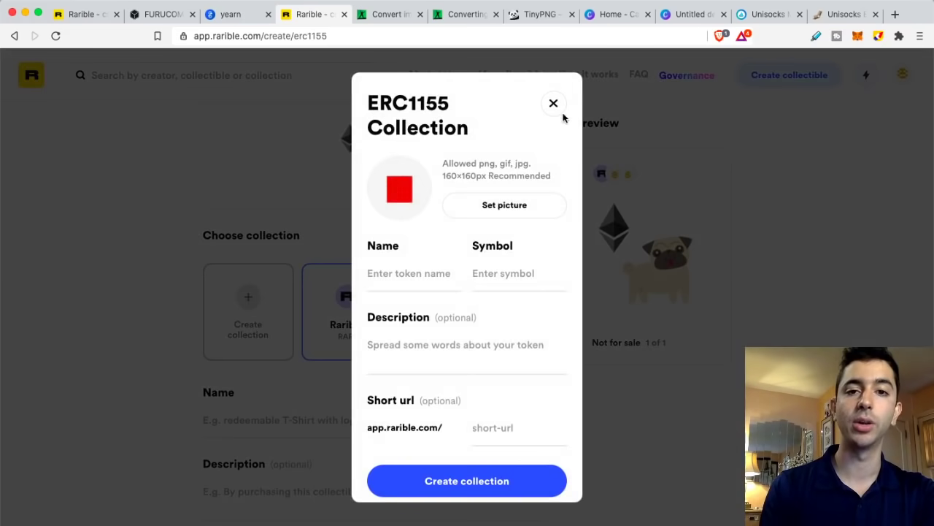
{"action": "left_click", "coordinate": [554, 104]}
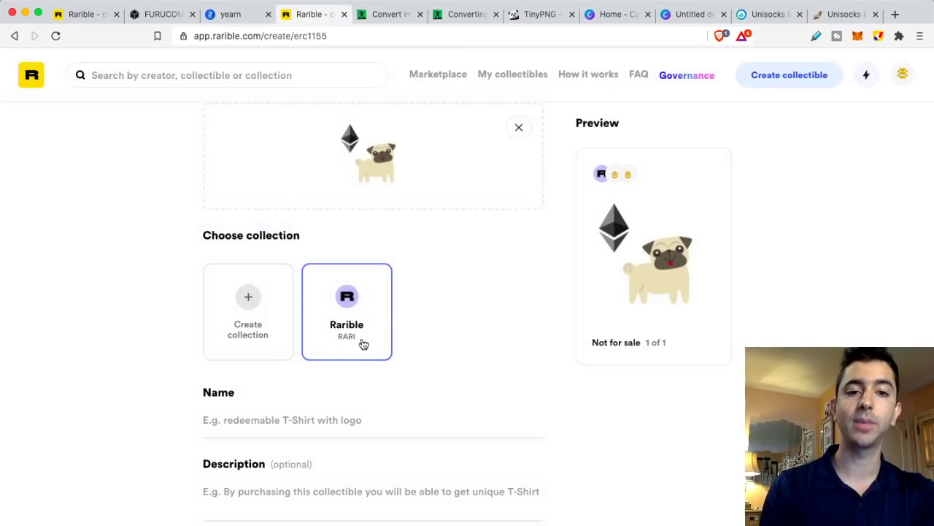
- Name the collectible "CryptoDog Mike" and enter the description "This is a cryptodog"
{"action": "scroll", "coordinate": [358, 299], "scroll_direction": "down", "scroll_amount": 2}
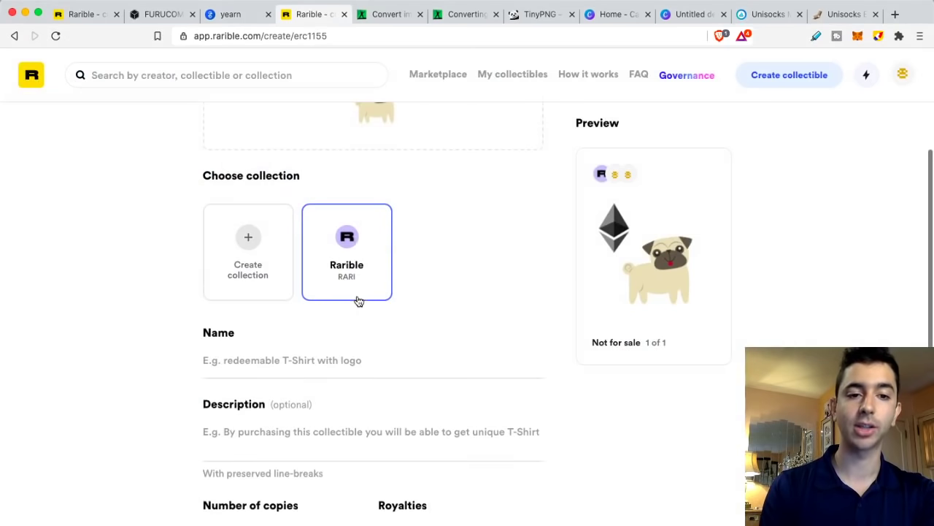
{"action": "left_click", "coordinate": [299, 357]}
{"action": "type", "text": "Crypt"}
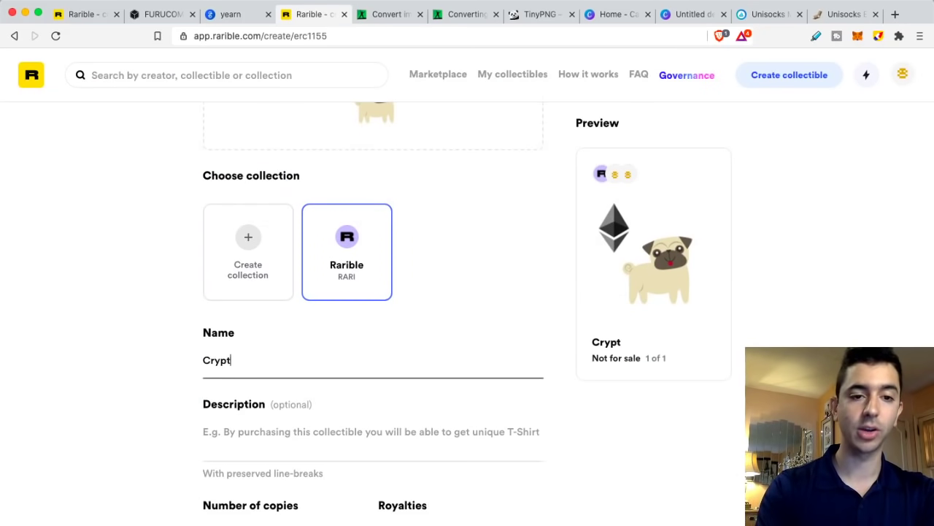
{"action": "type", "text": "oDog Mike"}
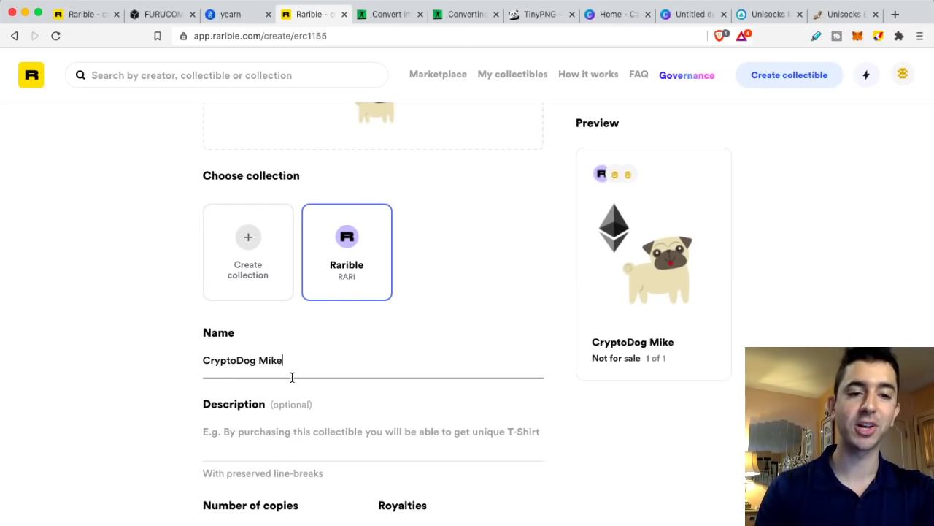
{"action": "scroll", "coordinate": [290, 377], "scroll_direction": "down", "scroll_amount": 2}
{"action": "left_click", "coordinate": [276, 380]}
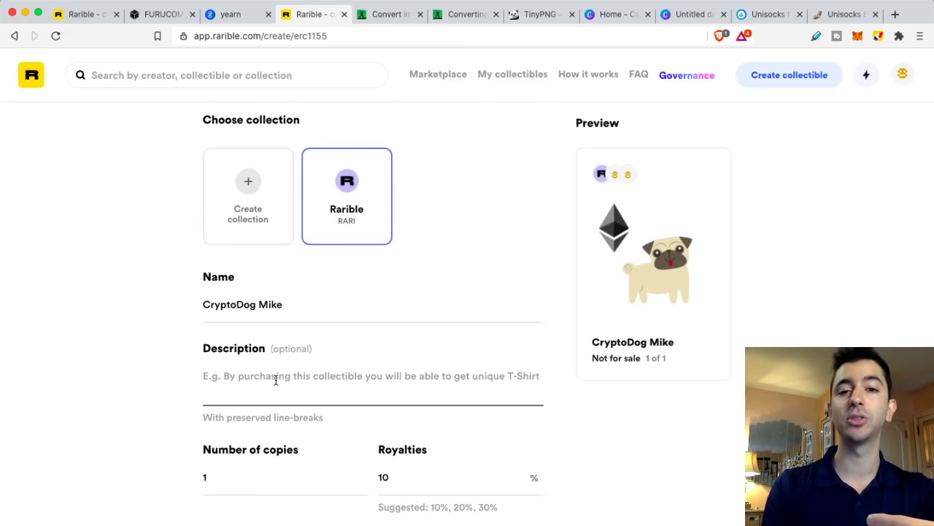
{"action": "type", "text": "This is a"}
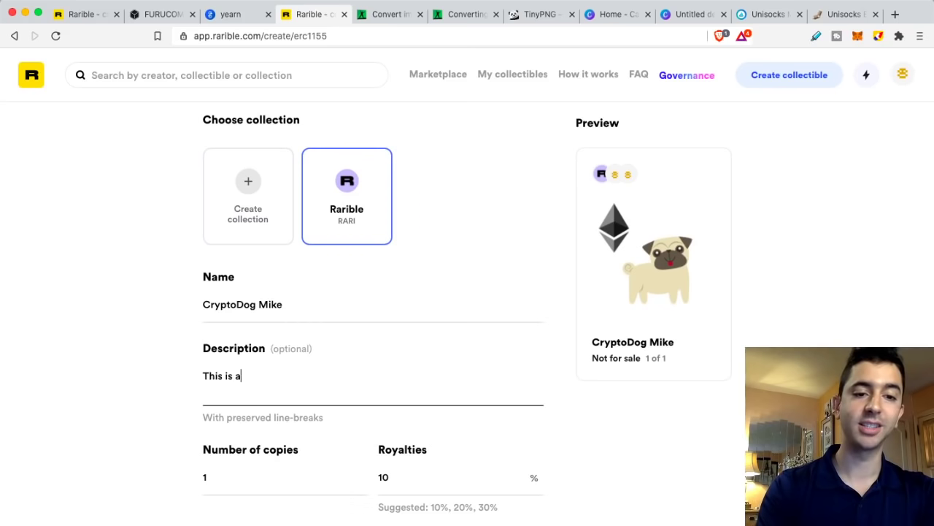
{"action": "type", "text": " cryptodog"}
- Set the number of copies to 3 and open the royalties percentage for editing
{"action": "scroll", "coordinate": [325, 332], "scroll_direction": "down", "scroll_amount": 2}
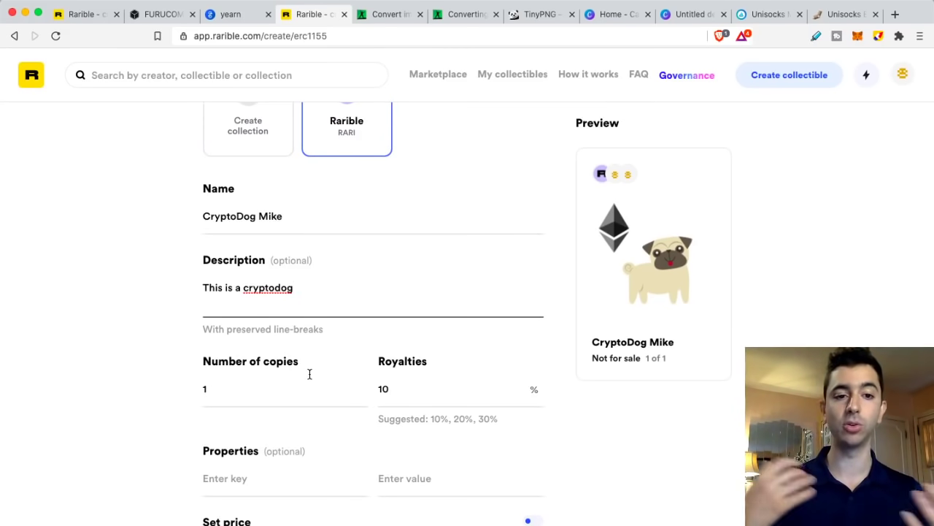
{"action": "left_click", "coordinate": [252, 390]}
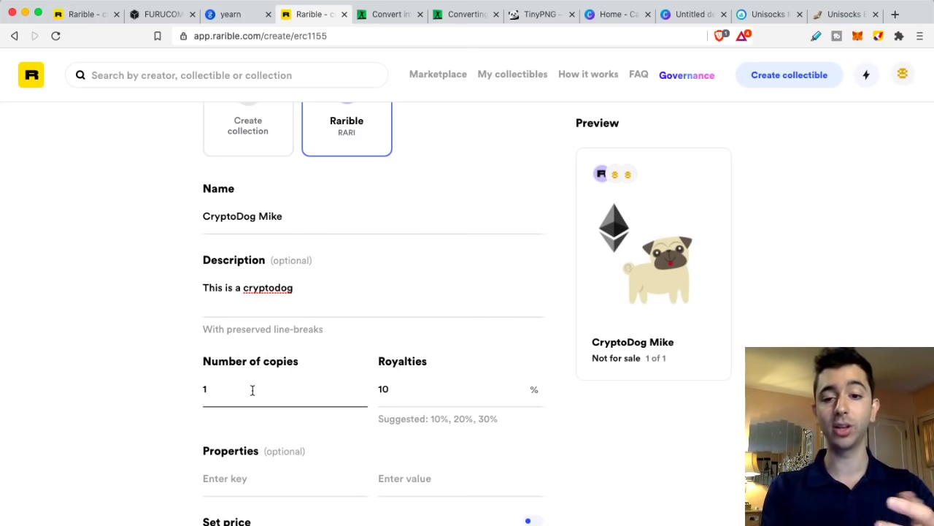
{"action": "key", "text": "BackSpace"}
{"action": "type", "text": "3"}
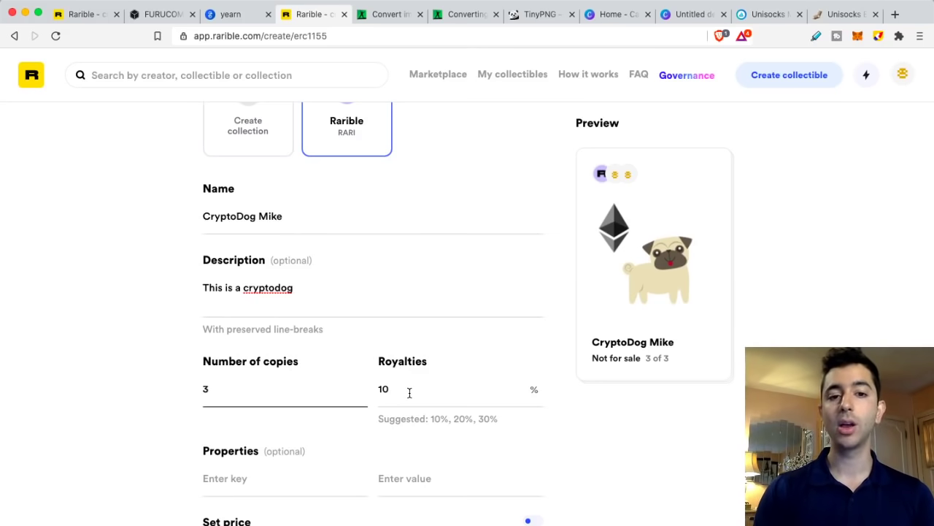
{"action": "scroll", "coordinate": [408, 390], "scroll_direction": "down", "scroll_amount": 2}
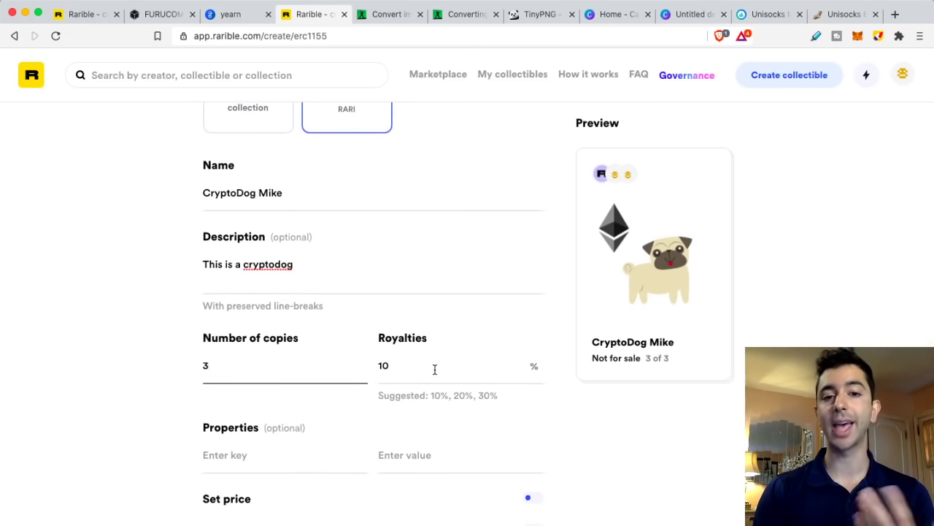
{"action": "left_click", "coordinate": [434, 370]}
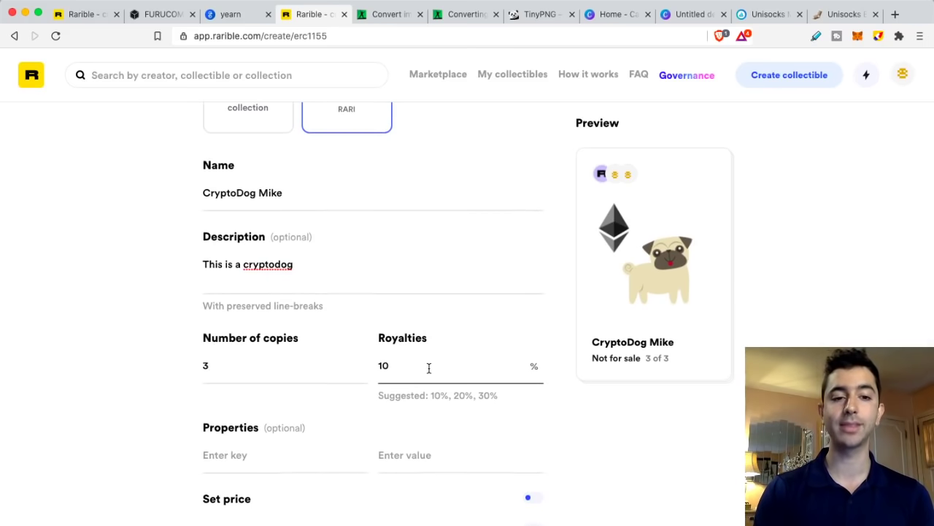
- Add a property to the collectible with the key "Animal" and the value "Dog"
{"action": "scroll", "coordinate": [432, 371], "scroll_direction": "down", "scroll_amount": 3}
{"action": "left_click", "coordinate": [283, 375]}
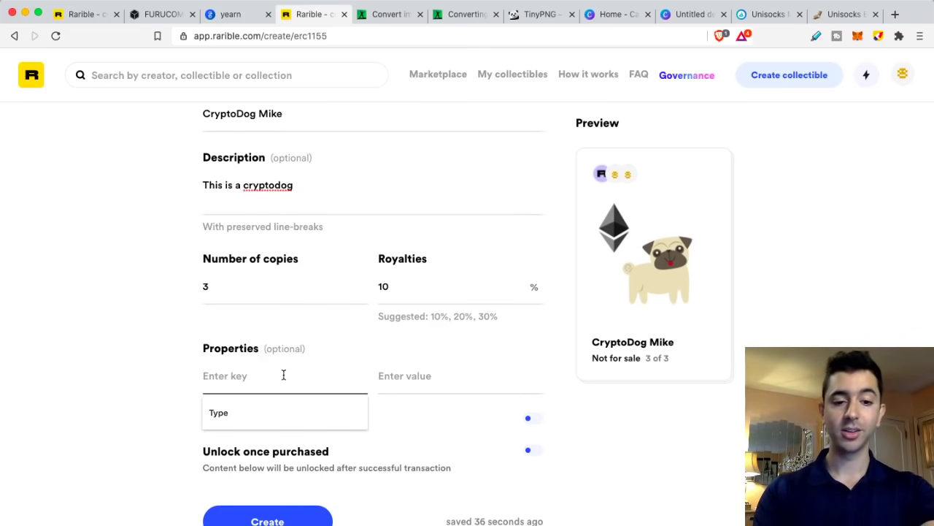
{"action": "type", "text": "A"}
{"action": "key", "text": "BackSpace"}
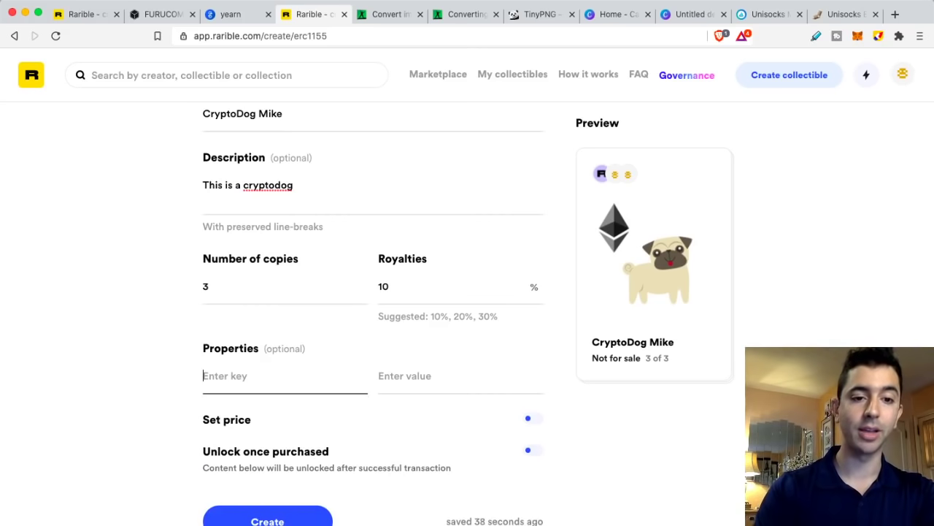
{"action": "type", "text": "Animal"}
{"action": "key", "text": "Tab"}
{"action": "type", "text": "Dog"}
- Add a second property with the key "Type" and the value "Bulldog"
{"action": "left_click", "coordinate": [229, 427]}
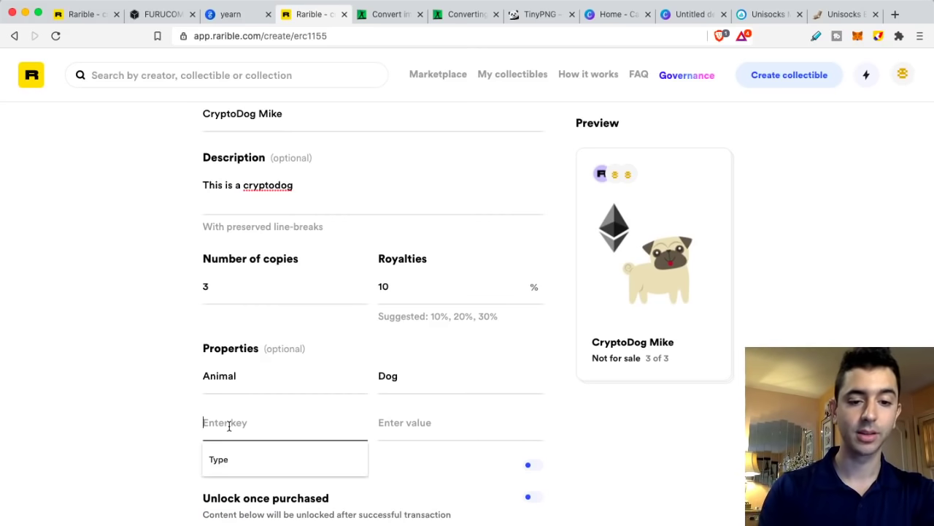
{"action": "type", "text": "Type"}
{"action": "key", "text": "Tab"}
{"action": "type", "text": "B"}
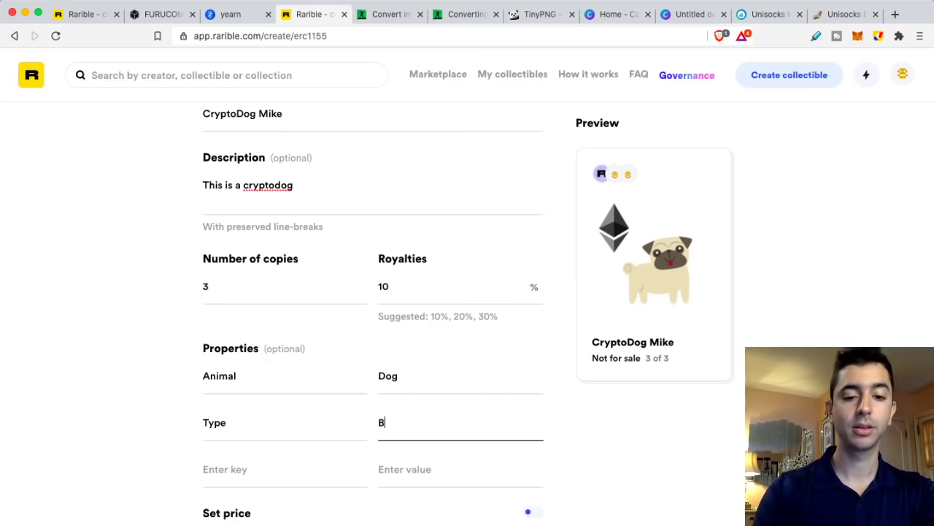
{"action": "type", "text": "ulldog"}
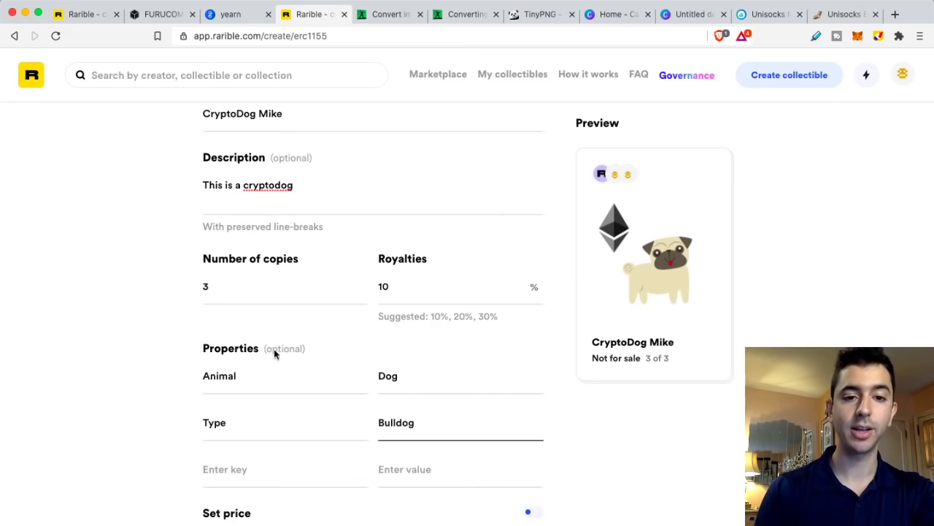
- Enable a sale price for the collectible and set it to 0.03 ETH
{"action": "scroll", "coordinate": [274, 351], "scroll_direction": "down", "scroll_amount": 2}
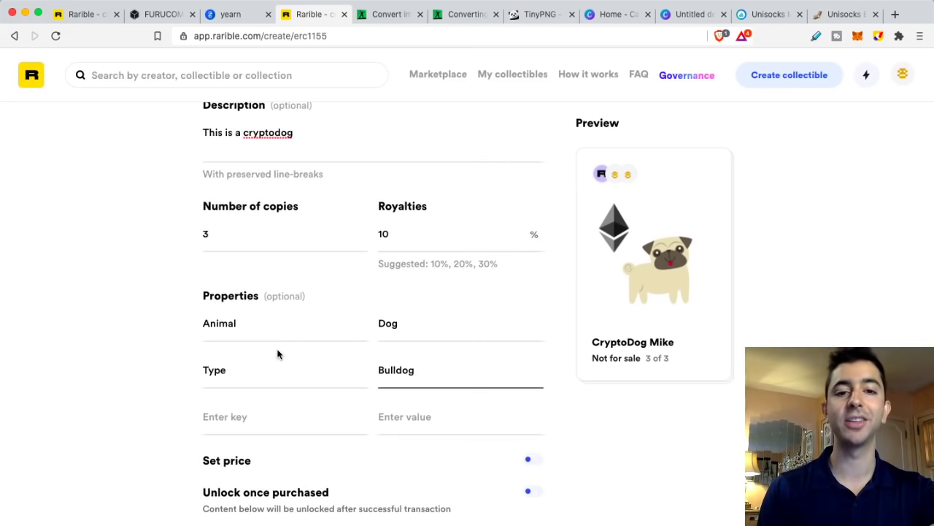
{"action": "scroll", "coordinate": [278, 354], "scroll_direction": "down", "scroll_amount": 2}
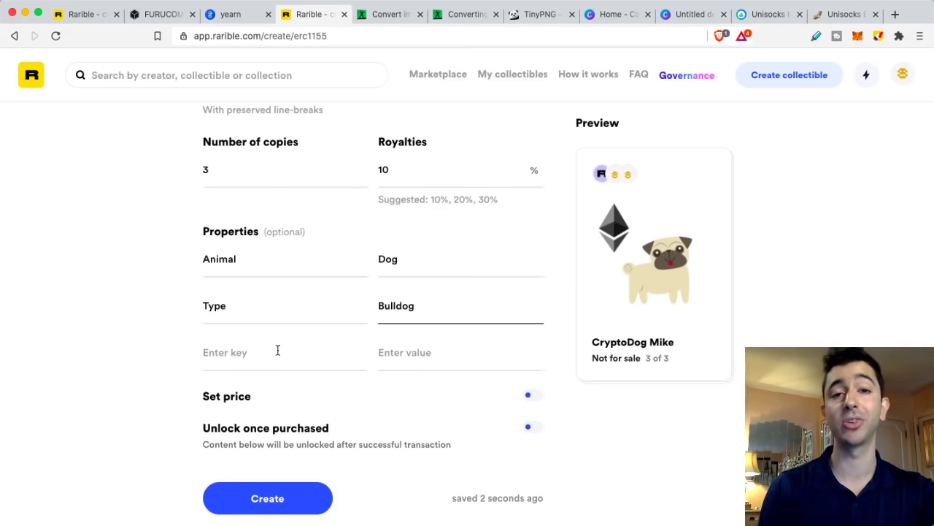
{"action": "scroll", "coordinate": [277, 350], "scroll_direction": "down", "scroll_amount": 1}
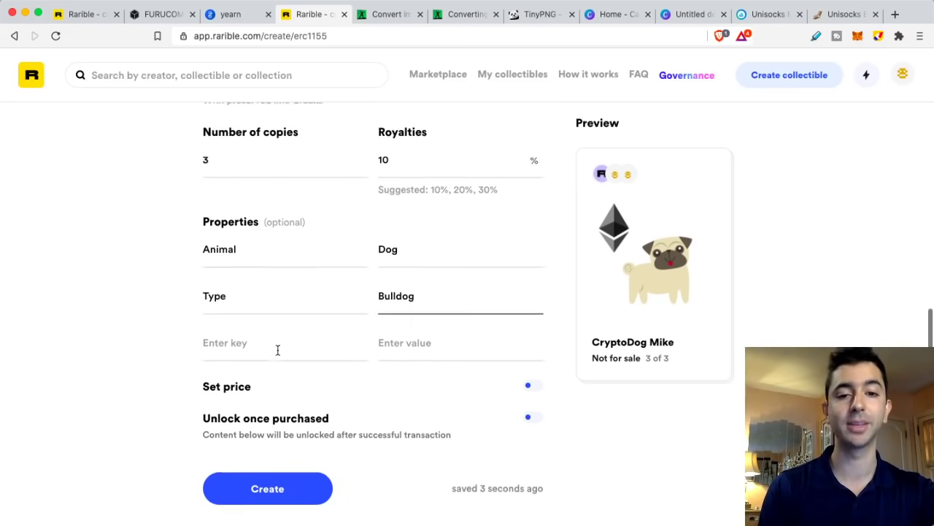
{"action": "left_click", "coordinate": [533, 377]}
{"action": "left_click", "coordinate": [348, 409]}
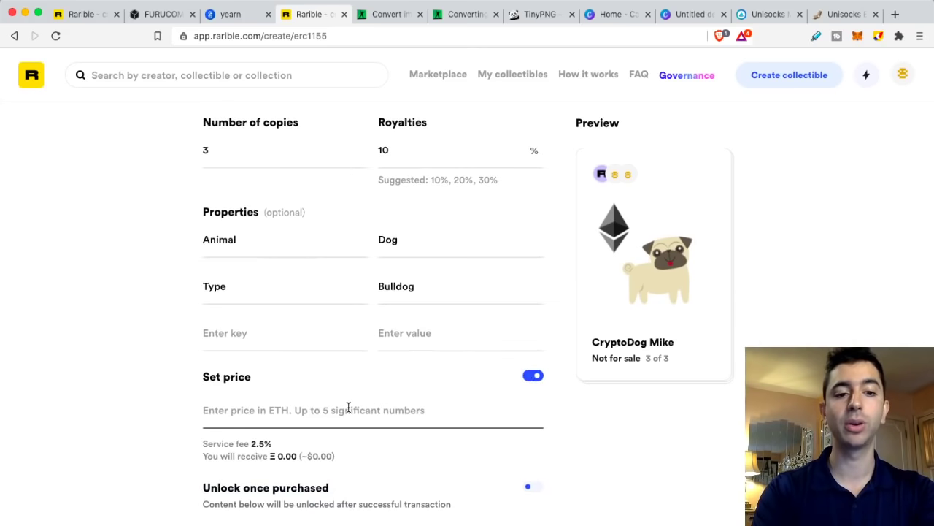
{"action": "type", "text": "0."}
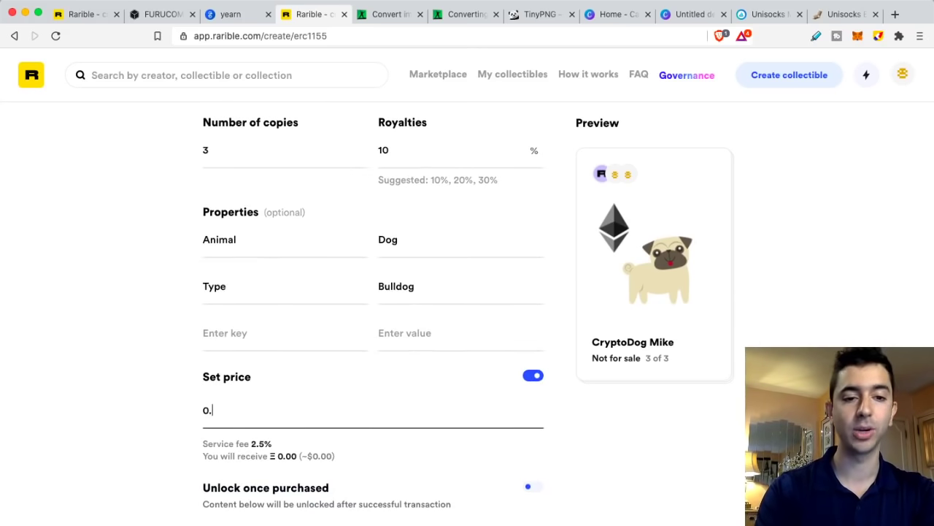
{"action": "type", "text": "03"}
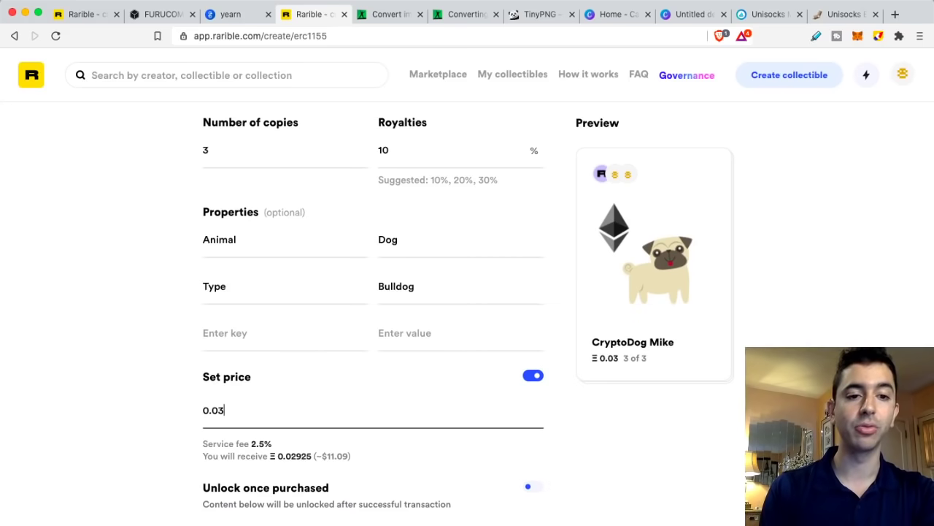
- Start creating the collectible to review the minting gas fee in MetaMask, and reject the transaction
{"action": "scroll", "coordinate": [488, 425], "scroll_direction": "down", "scroll_amount": 2}
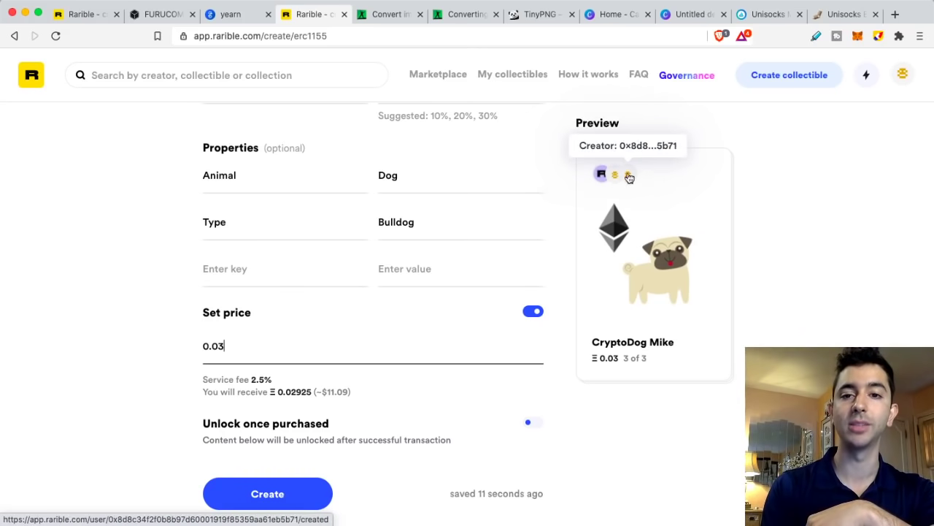
{"action": "left_click", "coordinate": [268, 494]}
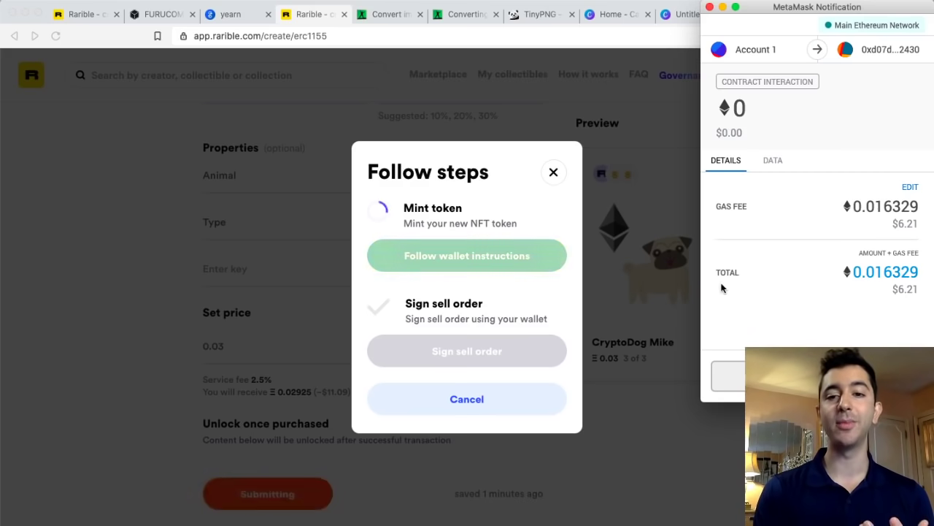
{"action": "left_click", "coordinate": [725, 376]}
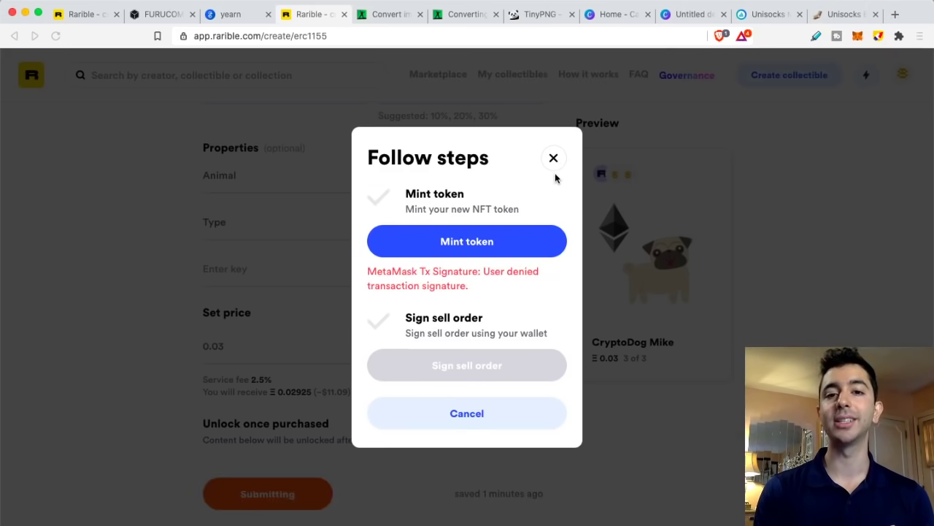
{"action": "left_click", "coordinate": [555, 159]}
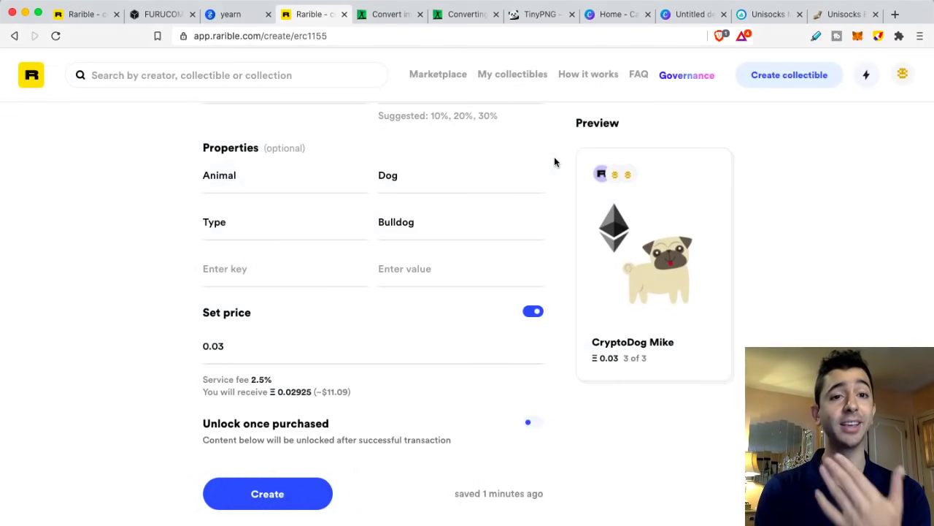
- Switch to the dog design in Canva, examine the GIF option among its download file types, and return to the Rarible form
{"action": "left_click", "coordinate": [598, 29]}
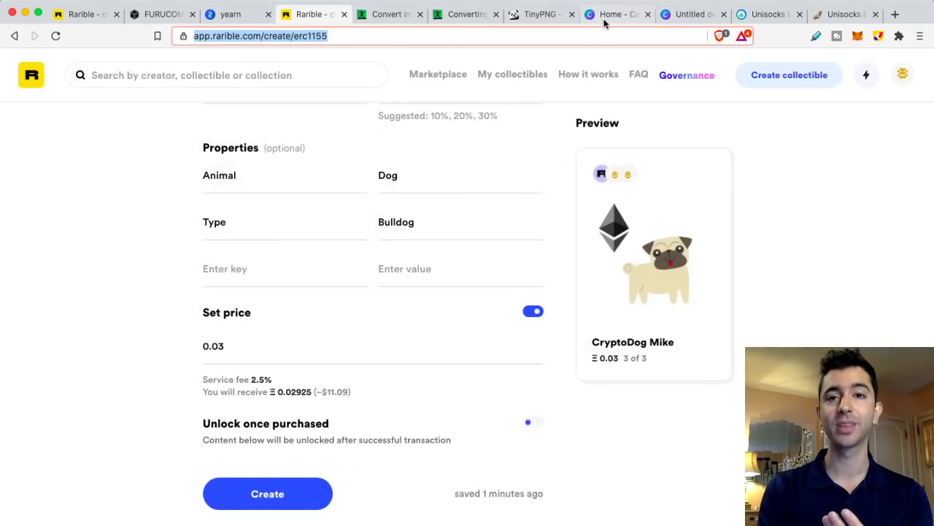
{"action": "left_click", "coordinate": [604, 25]}
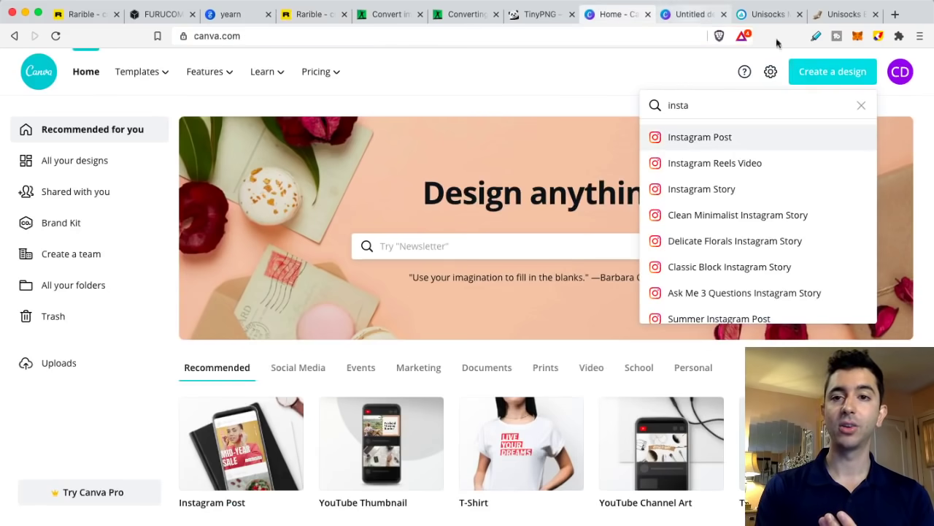
{"action": "key", "text": "ctrl+Tab"}
{"action": "left_click", "coordinate": [833, 66]}
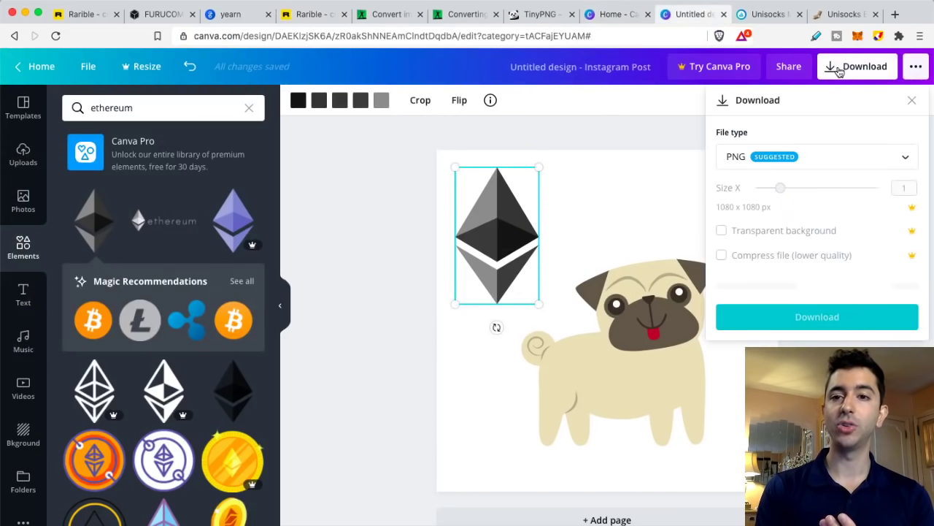
{"action": "left_click", "coordinate": [820, 151]}
{"action": "scroll", "coordinate": [774, 302], "scroll_direction": "down", "scroll_amount": 3}
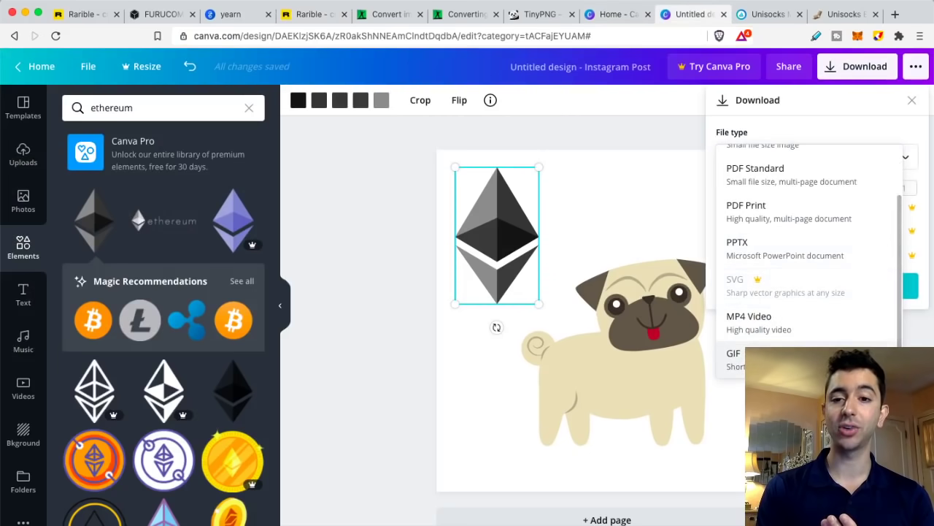
{"action": "left_click", "coordinate": [735, 356]}
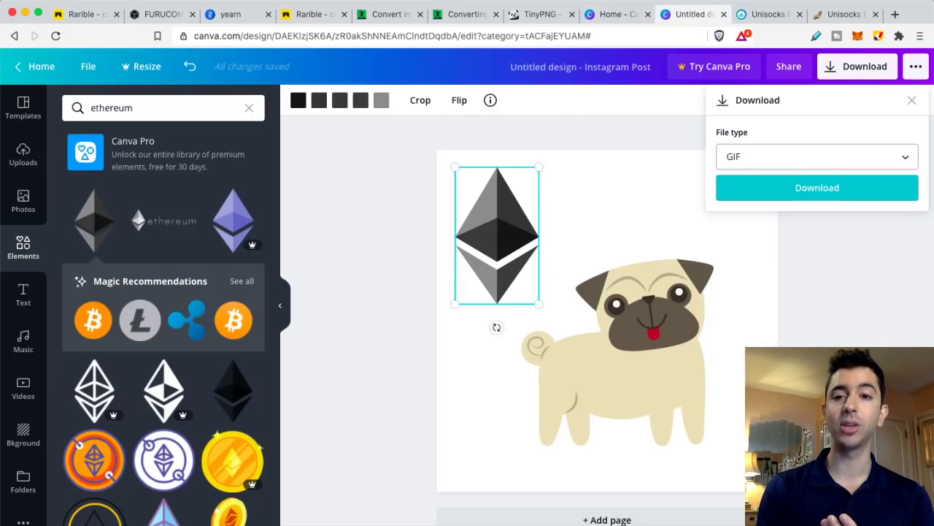
{"action": "left_click", "coordinate": [639, 186]}
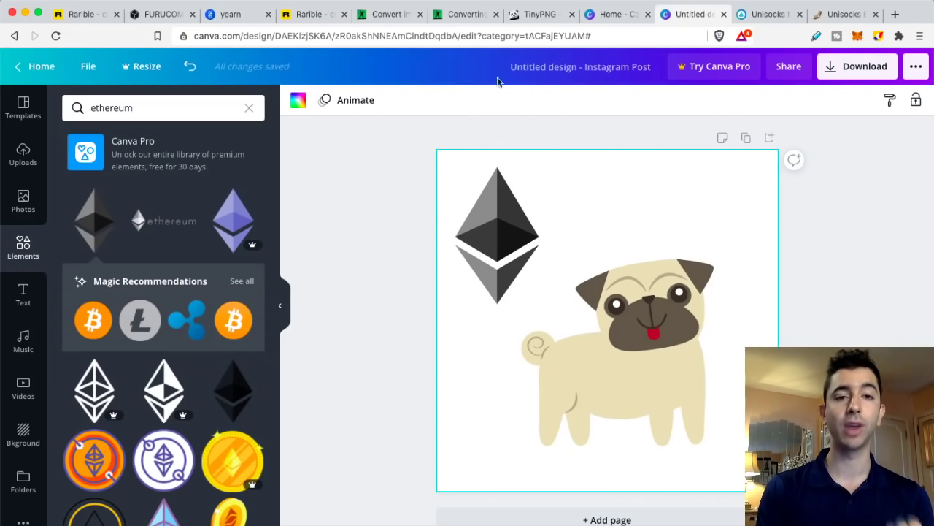
{"action": "left_click", "coordinate": [310, 16]}
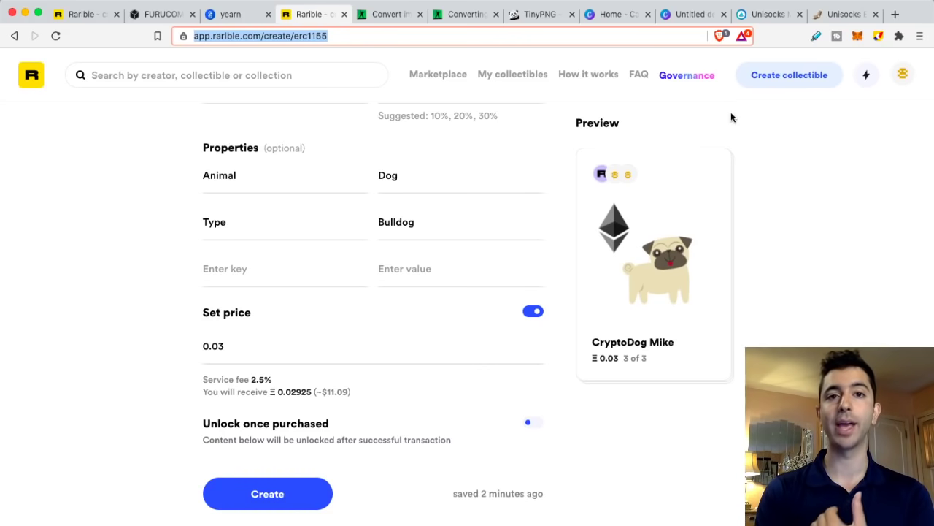
- Browse the Unisocks listings on OpenSea and examine the Unisocks Edition 0 page on unisocks.exchange
{"action": "left_click", "coordinate": [759, 22]}
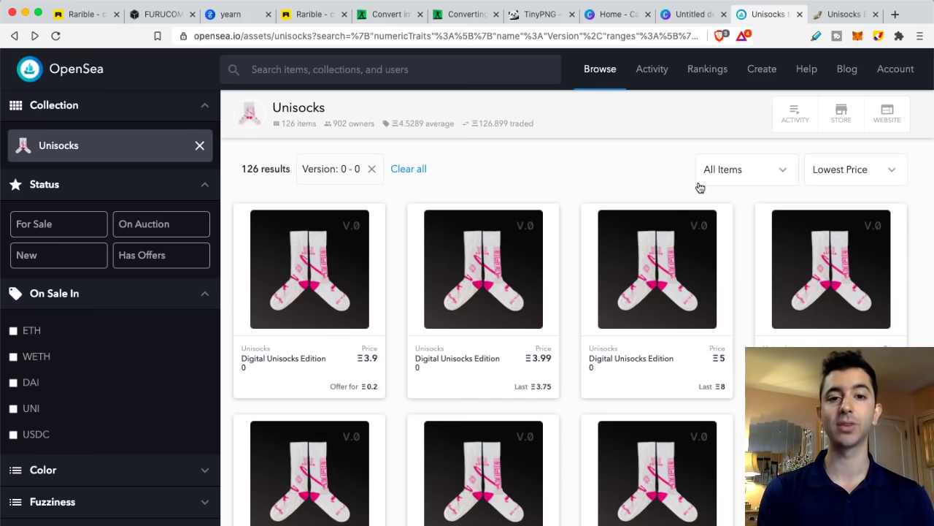
{"action": "scroll", "coordinate": [548, 197], "scroll_direction": "down", "scroll_amount": 2}
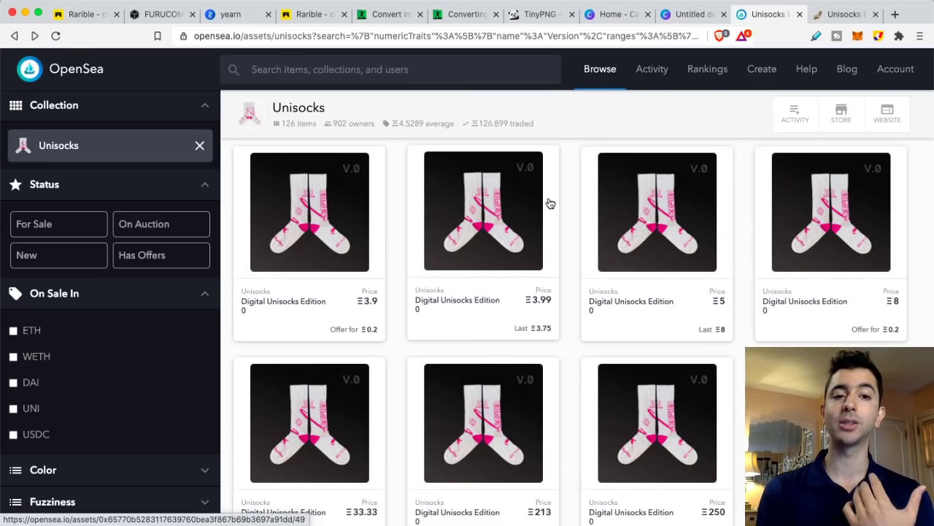
{"action": "left_click", "coordinate": [835, 14]}
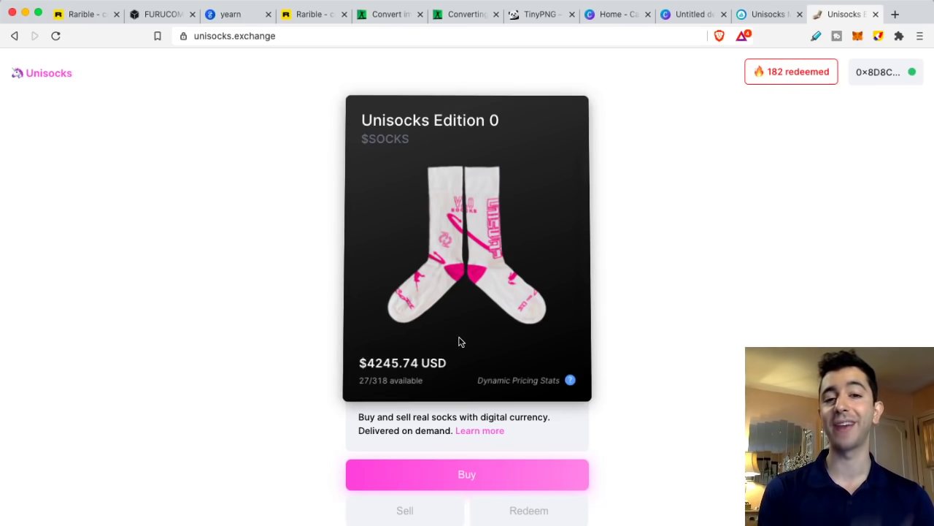
{"action": "scroll", "coordinate": [460, 400], "scroll_direction": "down", "scroll_amount": 1}
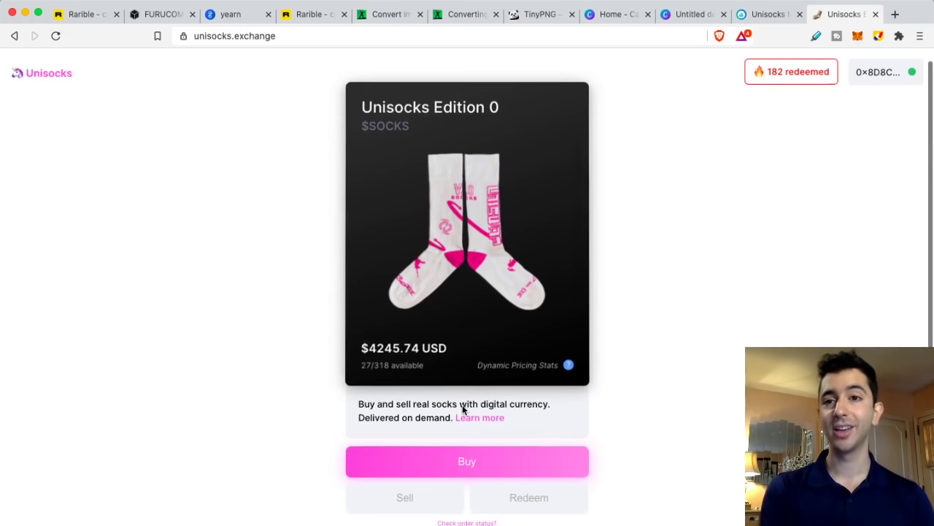
{"action": "left_click", "coordinate": [859, 37]}
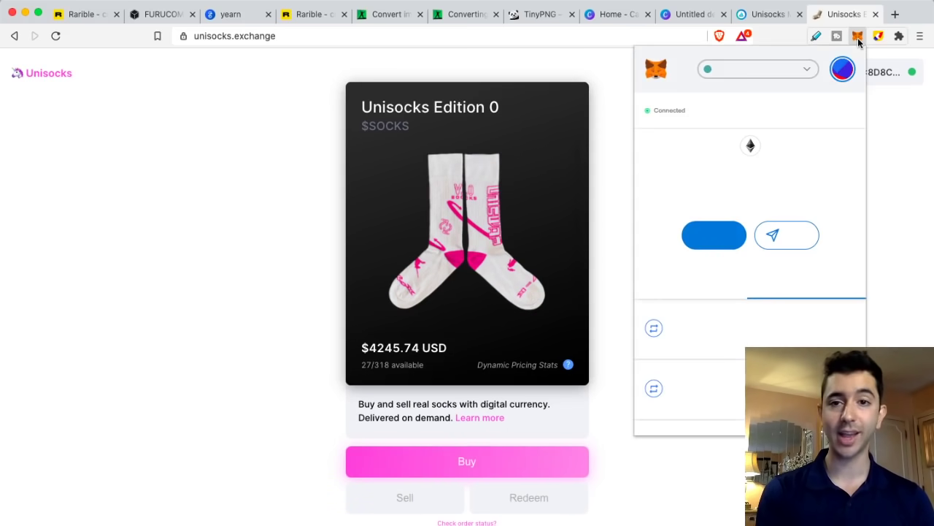
{"action": "left_click", "coordinate": [859, 38]}
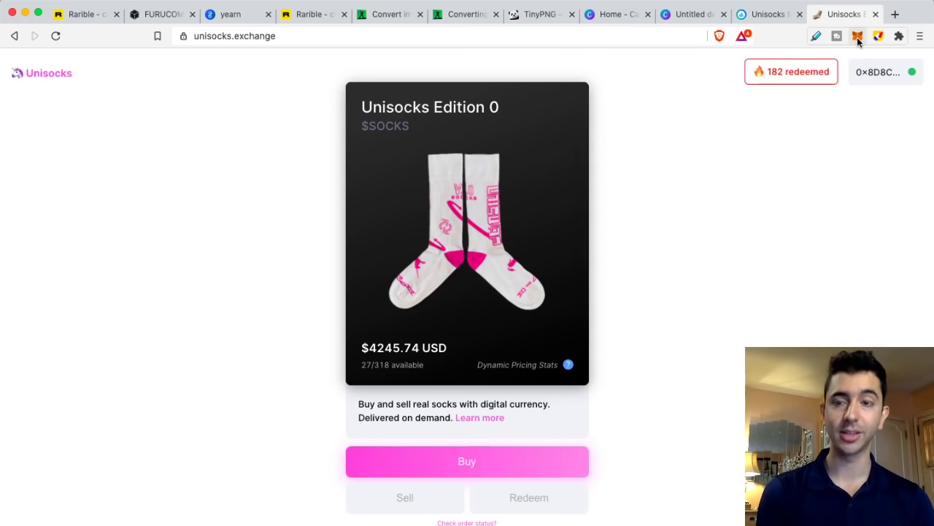
- Check the payment options for buying one pair of Unisocks, dismiss them, and view the redeemed SOCKS statistics
{"action": "scroll", "coordinate": [570, 269], "scroll_direction": "down", "scroll_amount": 1}
{"action": "left_click", "coordinate": [464, 441]}
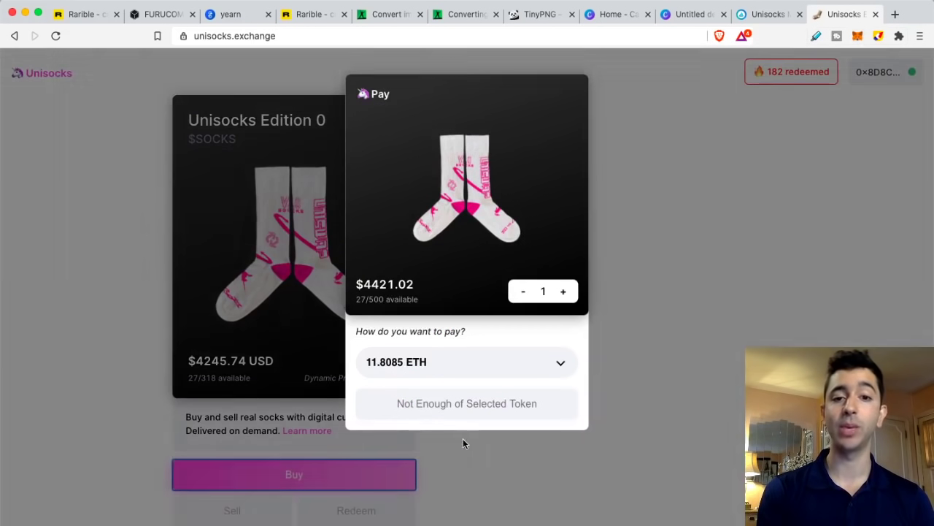
{"action": "left_click", "coordinate": [665, 163]}
{"action": "scroll", "coordinate": [462, 405], "scroll_direction": "down", "scroll_amount": 1}
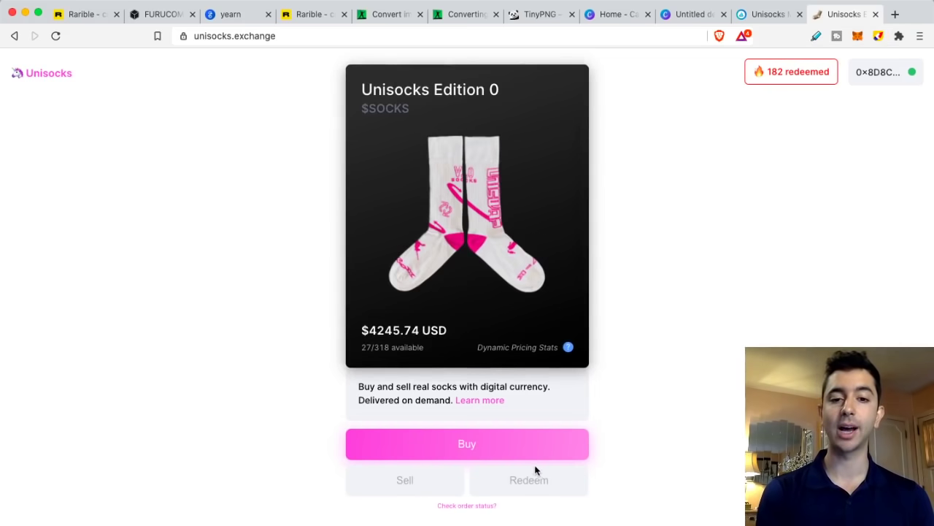
{"action": "left_click", "coordinate": [782, 77]}
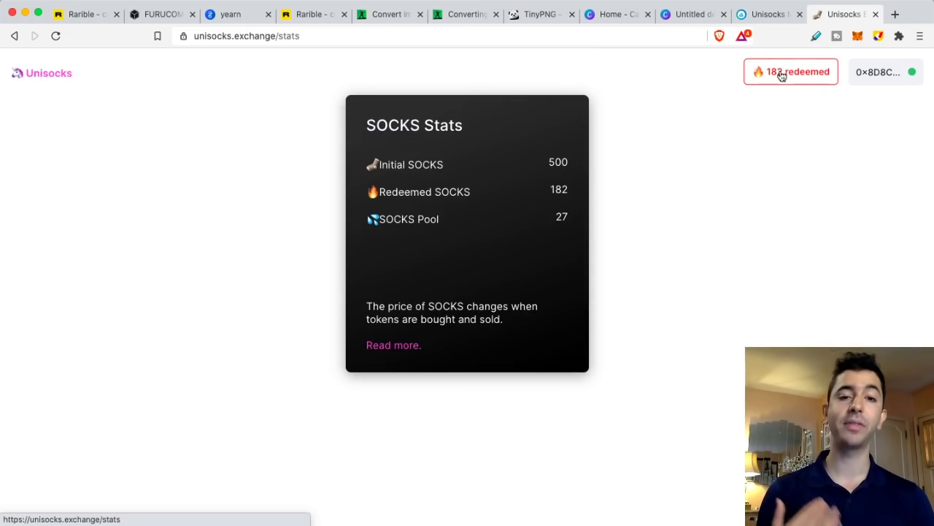